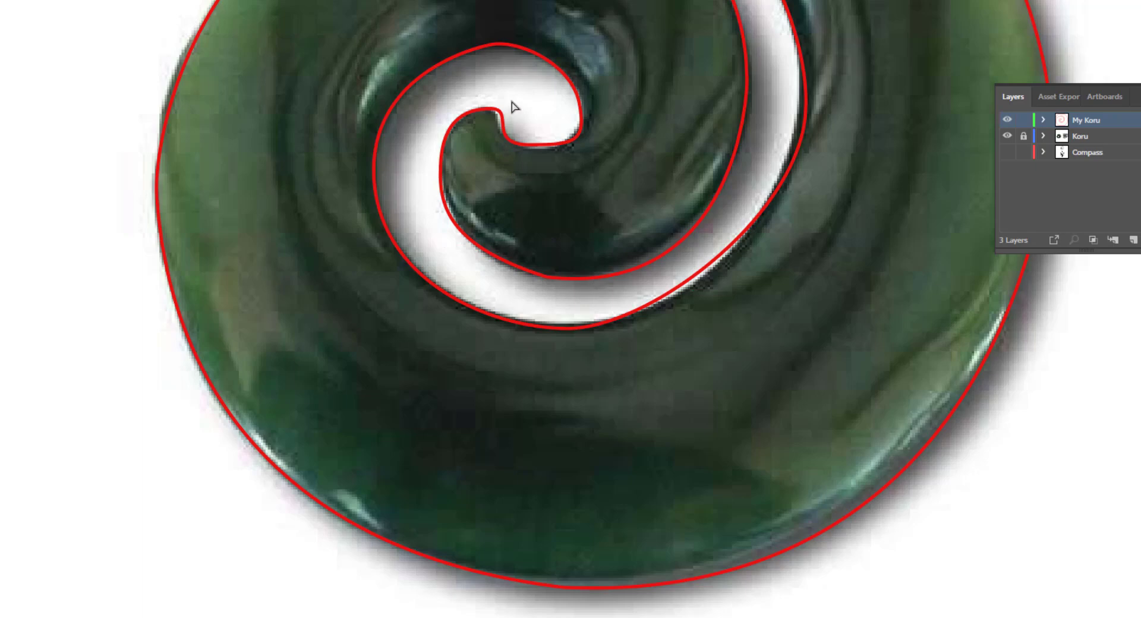
- Nudge the anchor at the top of the inner curl's opening slightly downward to follow the pendant's edge
left_click(507, 48)
left_click(491, 44)
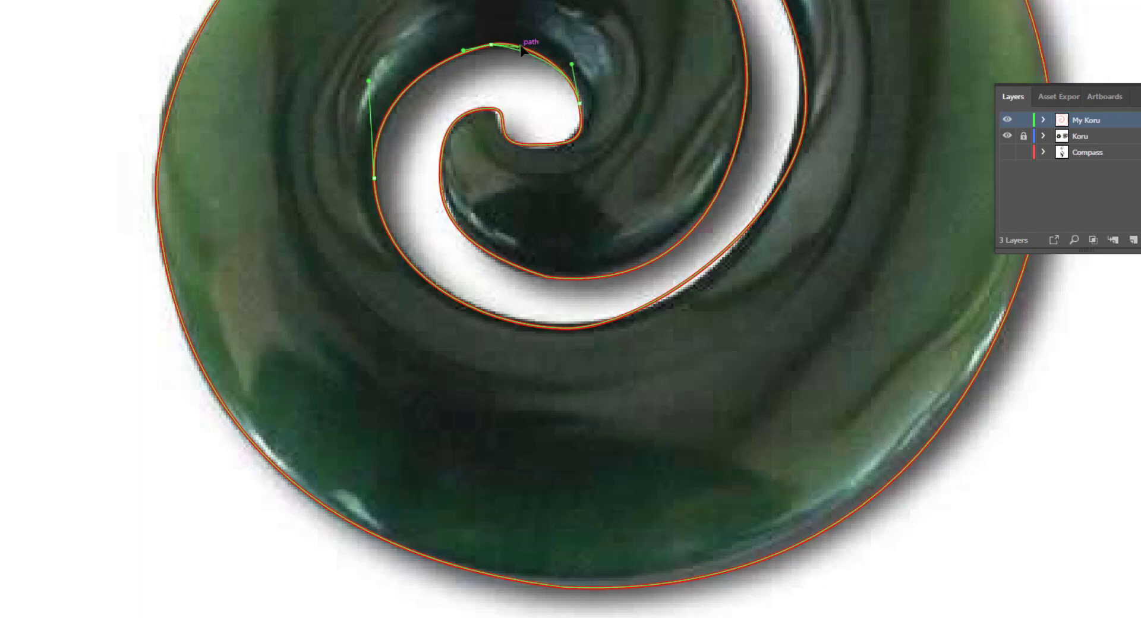
left_click(519, 47)
left_click_drag(492, 46, 491, 49)
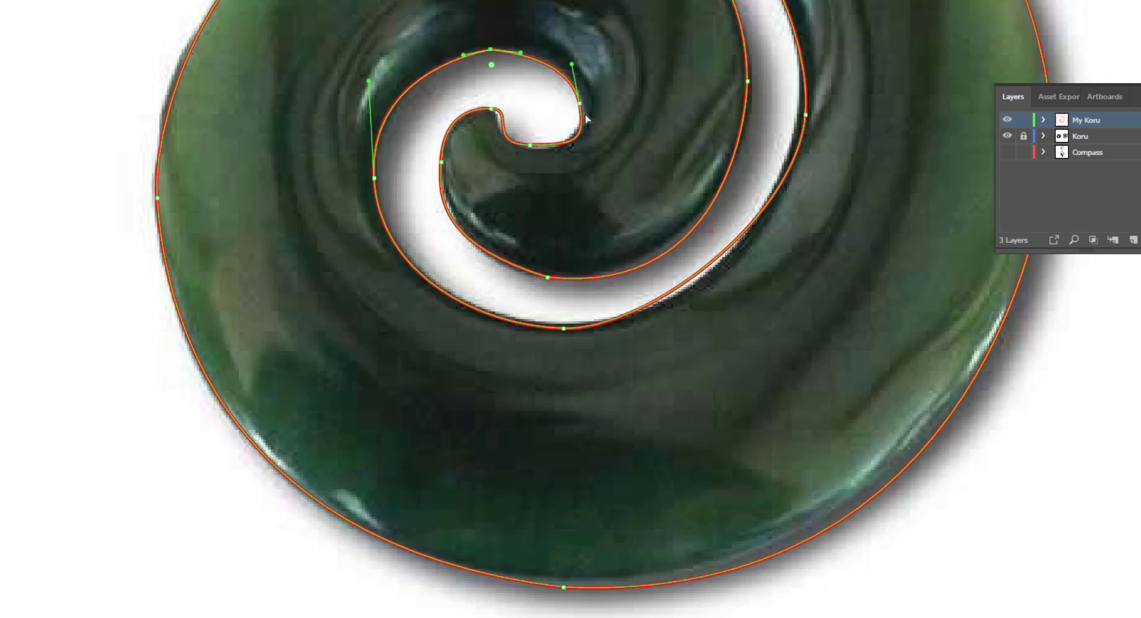
- Reshape the inner curl's tip by adjusting the direction handles around its lower anchor and shortening the tip anchor's handle
left_click(579, 103)
mouse_move(587, 143)
left_mouse_down()
mouse_move(529, 146)
mouse_move(569, 147)
left_mouse_up()
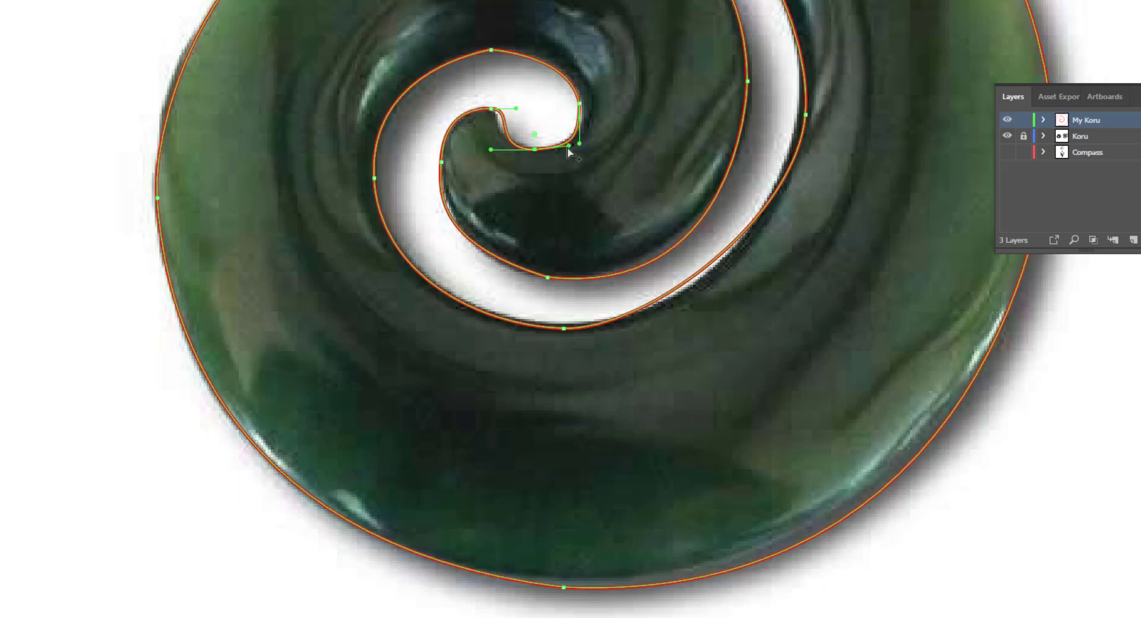
left_click_drag(491, 149, 471, 137)
left_click(491, 109)
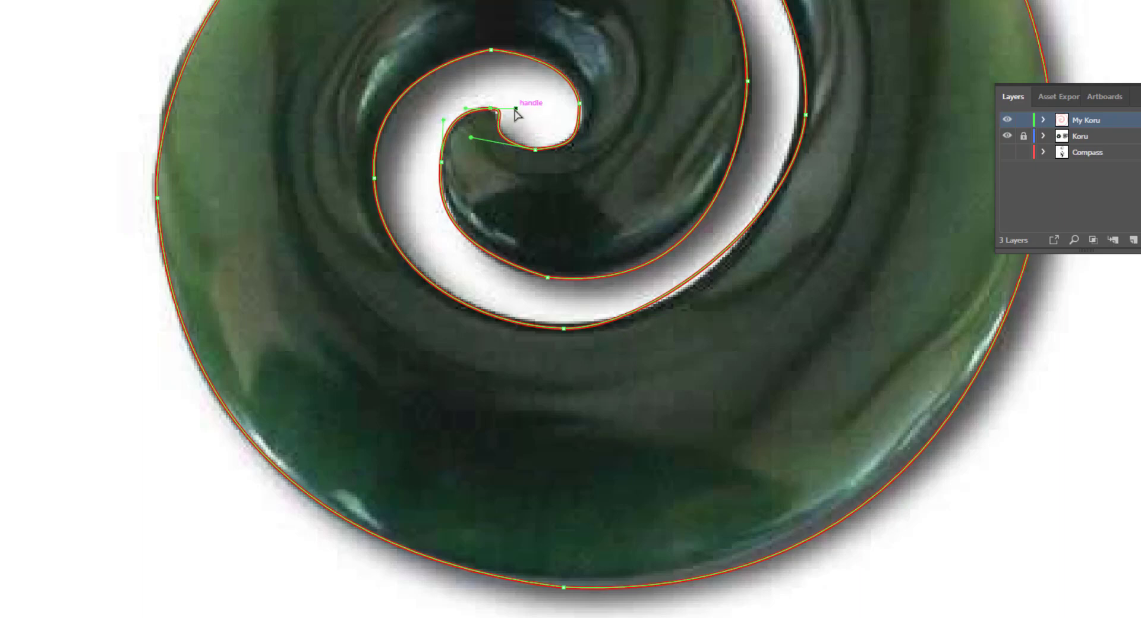
mouse_move(515, 109)
left_mouse_down()
mouse_move(503, 130)
mouse_move(496, 111)
left_mouse_up()
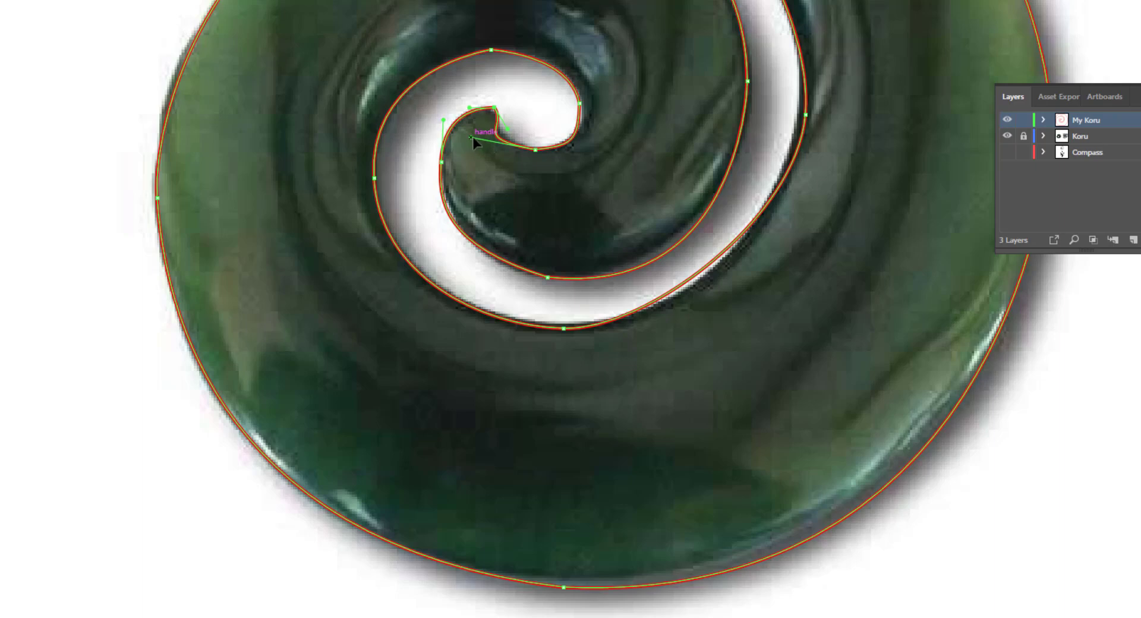
- Fit the spiral gap's outer edge to the photo by moving its right-hand anchor and adjusting the handles there and at the path's upper open end
scroll(534, 173, "down", 1)
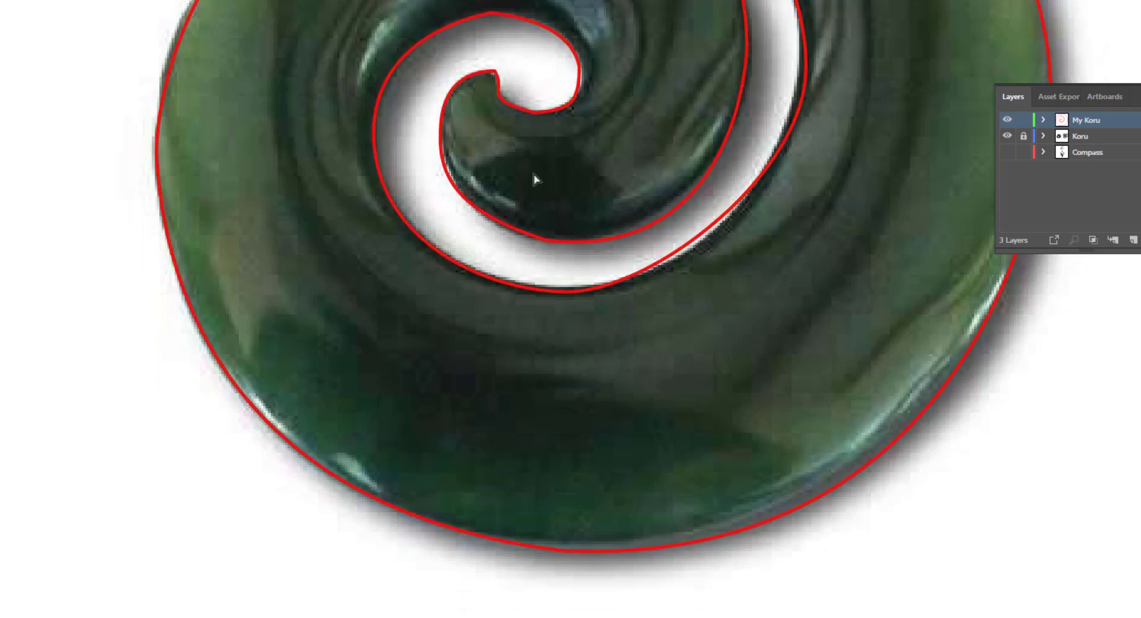
scroll(534, 173, "up", 1)
left_click(718, 257)
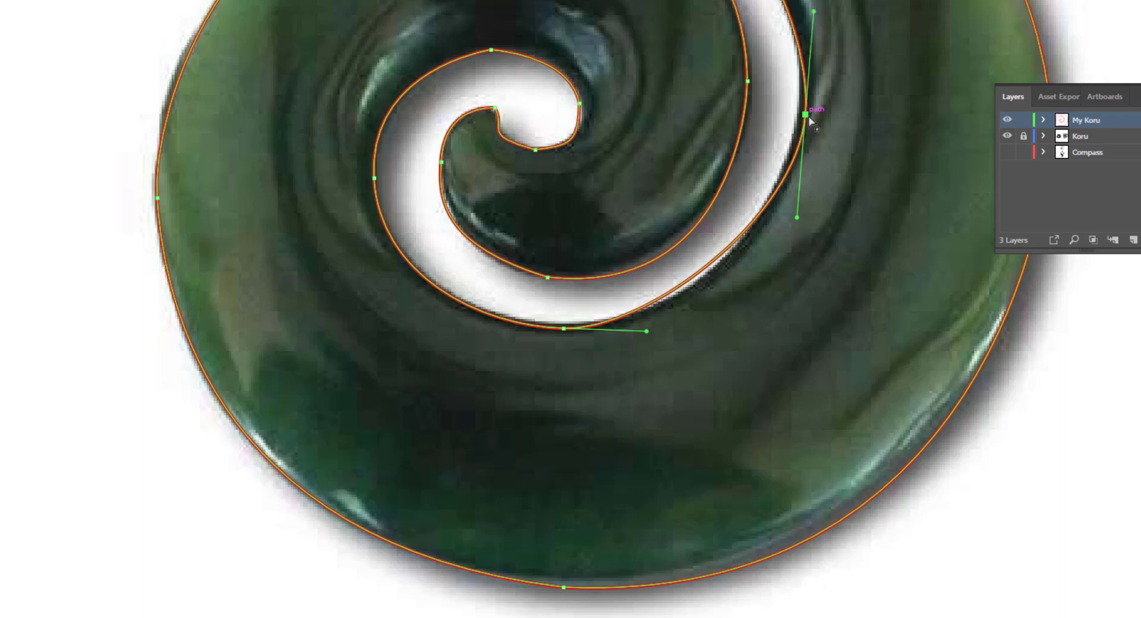
left_click_drag(806, 115, 800, 102)
left_click_drag(791, 204, 813, 228)
scroll(814, 147, "up", 8)
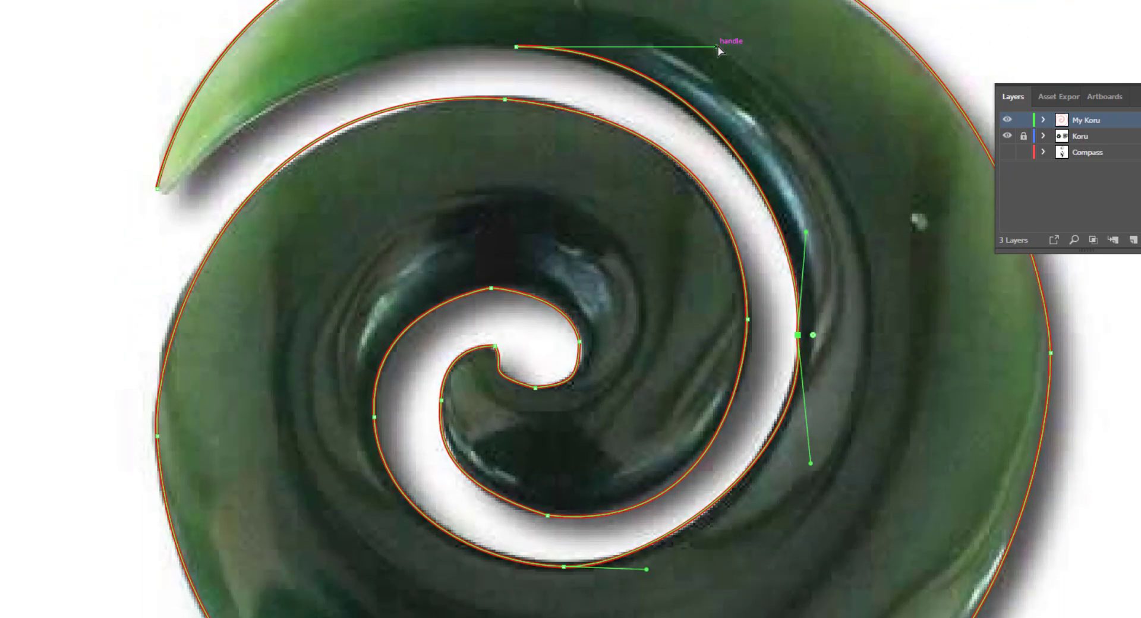
left_click_drag(717, 47, 715, 63)
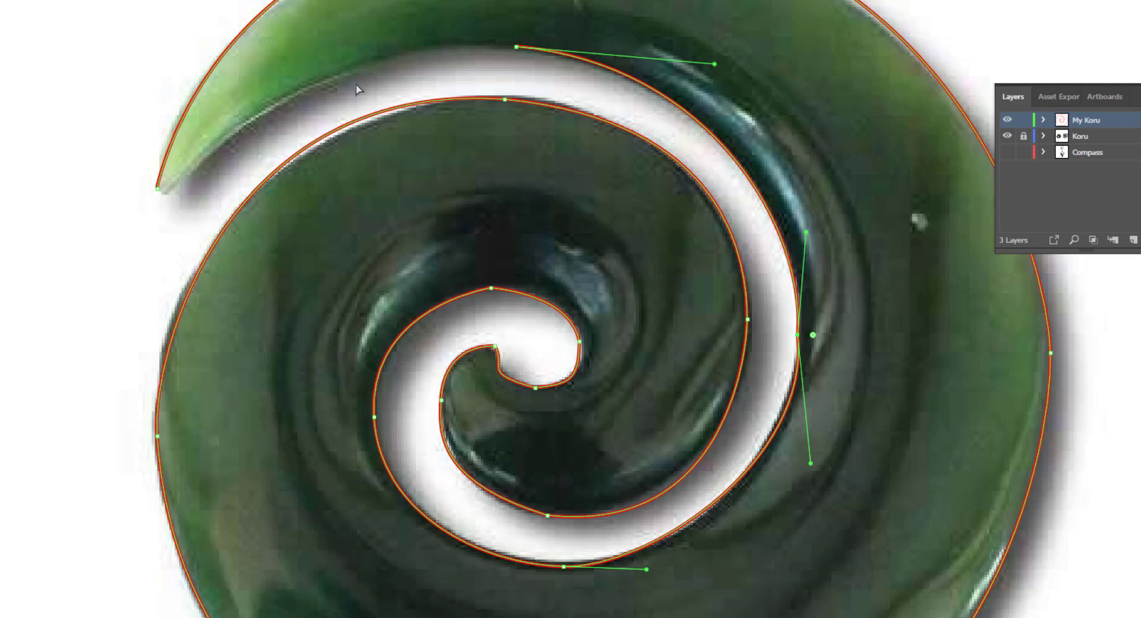
- Close the traced koru path with the Pen tool, curving the last segment from the upper open end to the pointed tip
key("v")
left_click(113, 6)
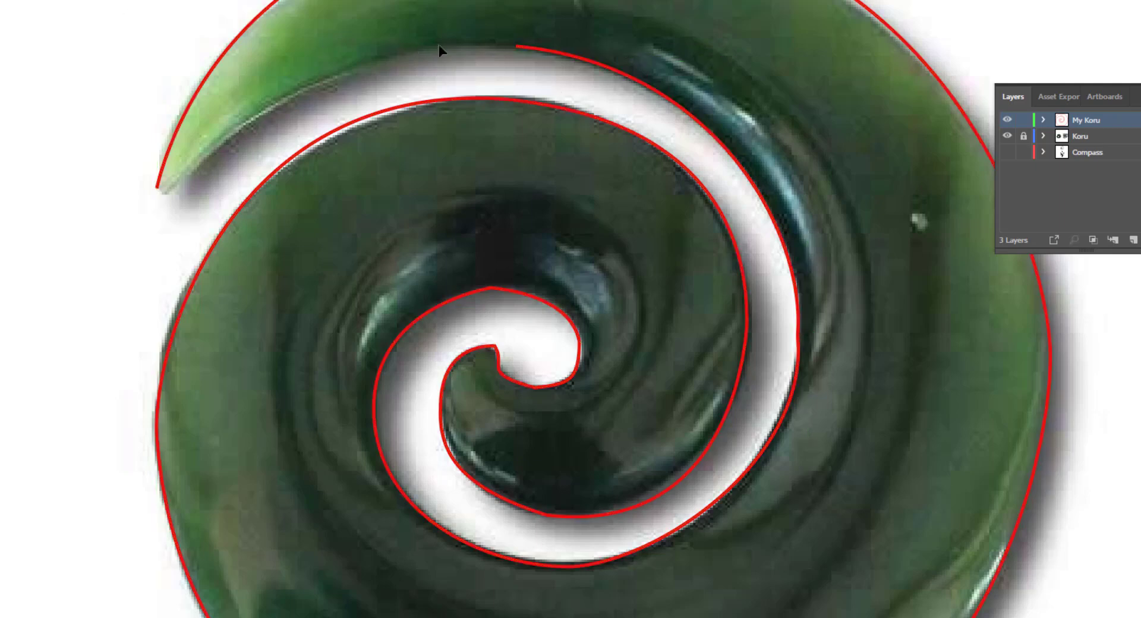
left_click(527, 49)
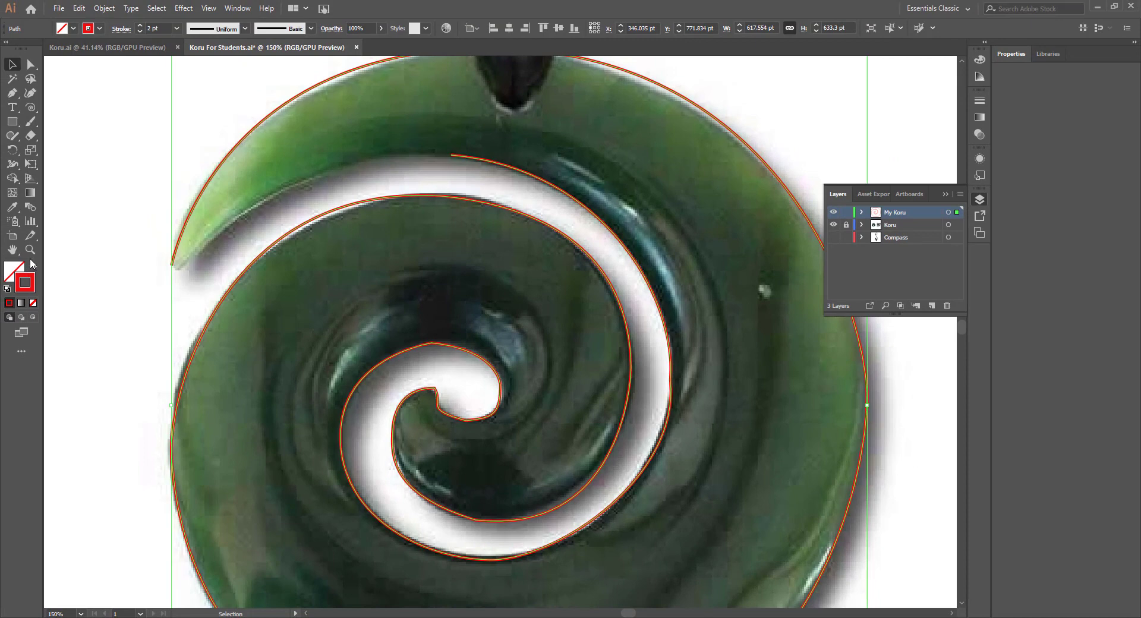
left_click(31, 253)
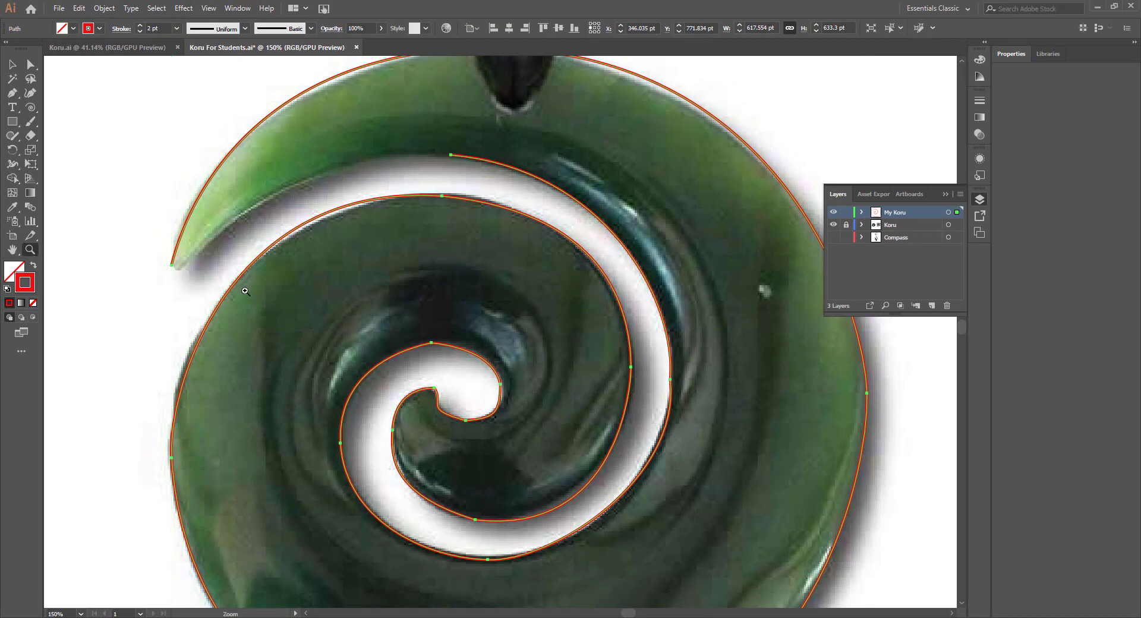
left_click(479, 302, "alt")
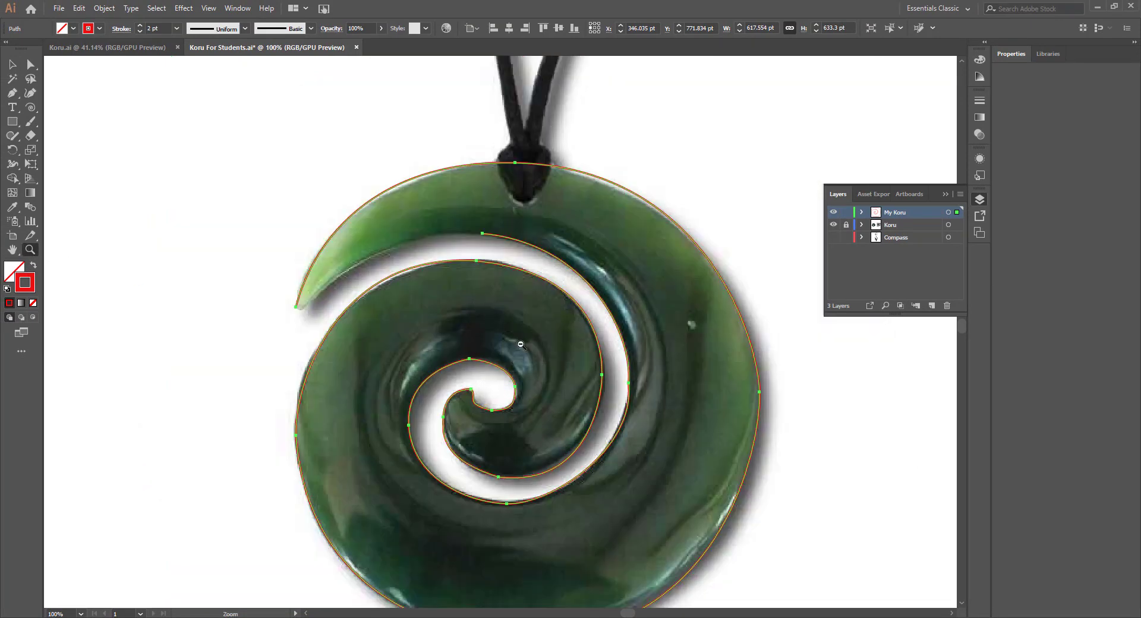
left_click(542, 384, "alt")
left_click(13, 65)
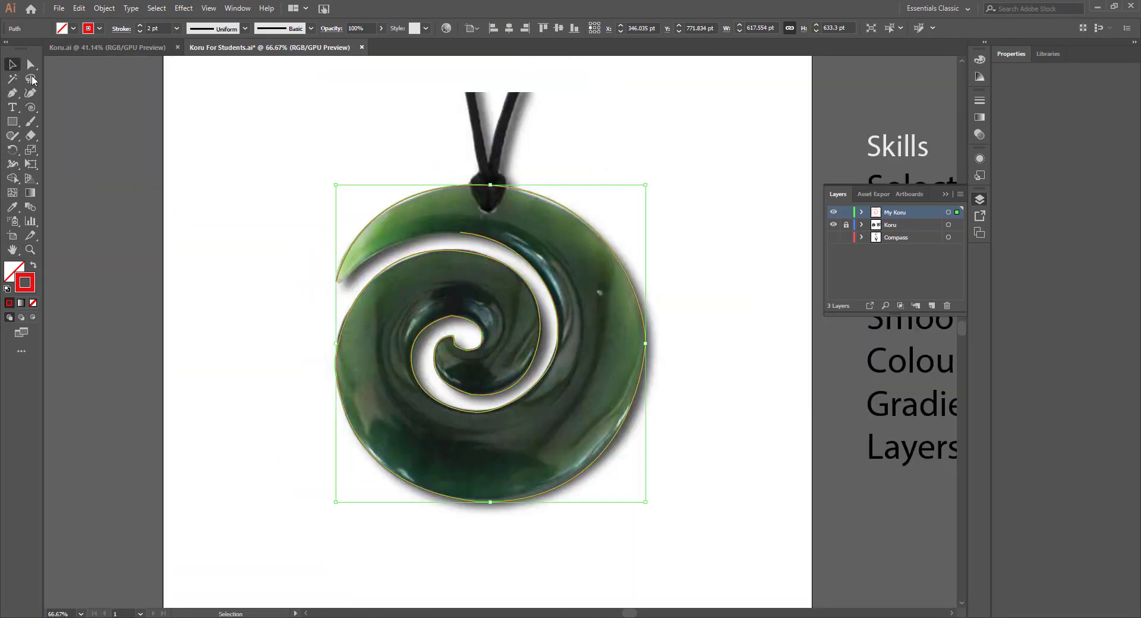
left_click(449, 257)
left_click(463, 234)
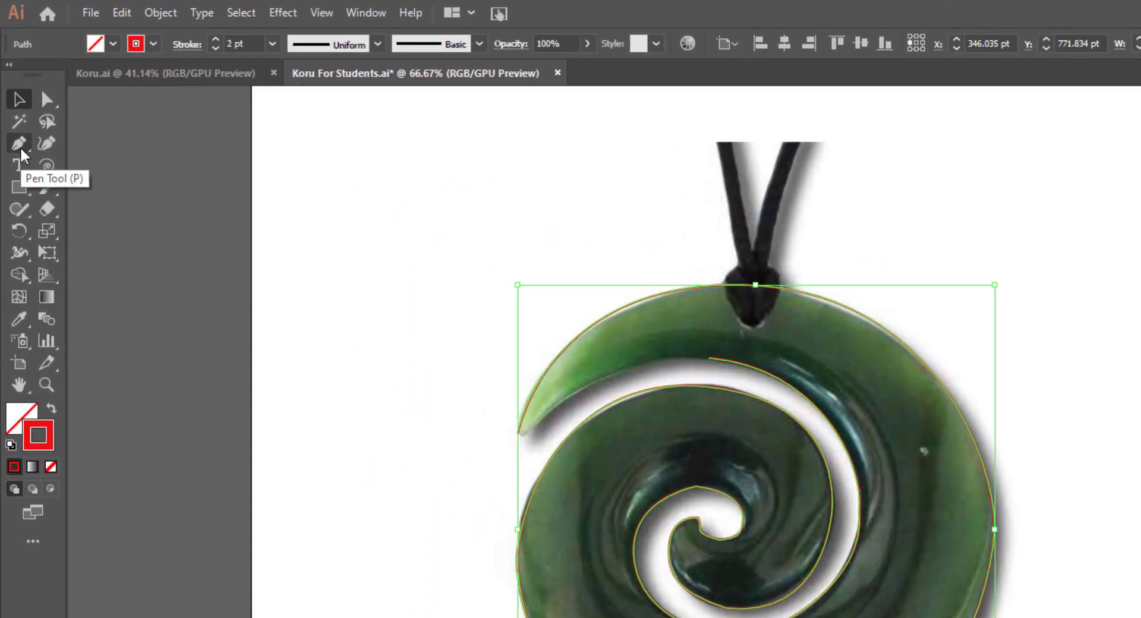
left_click(17, 135)
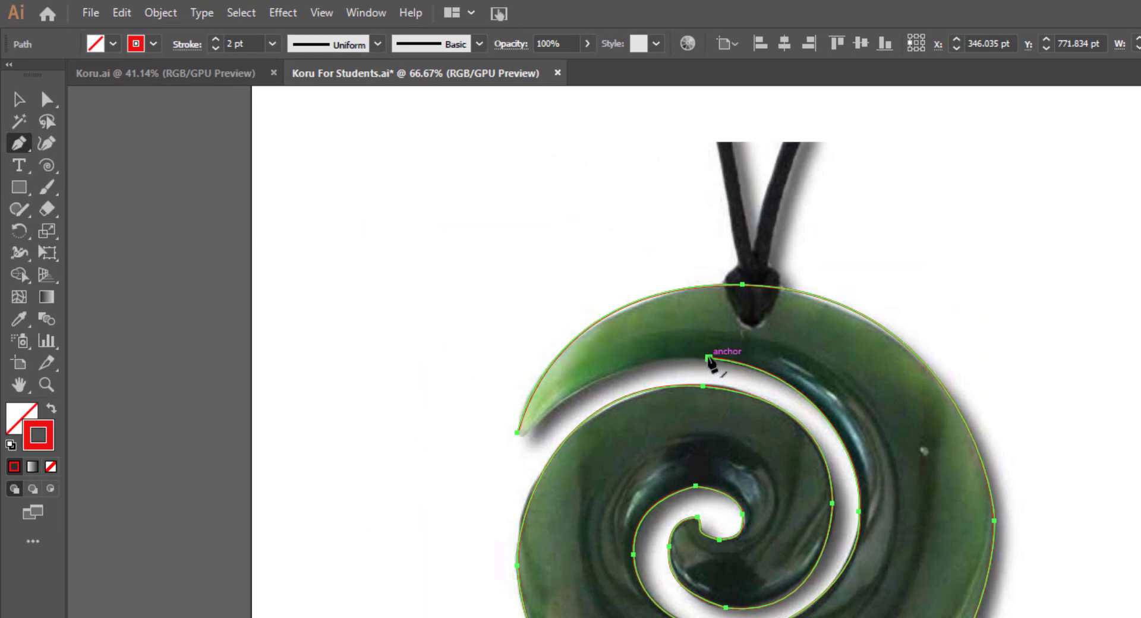
mouse_move(709, 359)
left_mouse_down()
mouse_move(702, 376)
mouse_move(600, 395)
mouse_move(522, 447)
left_mouse_up()
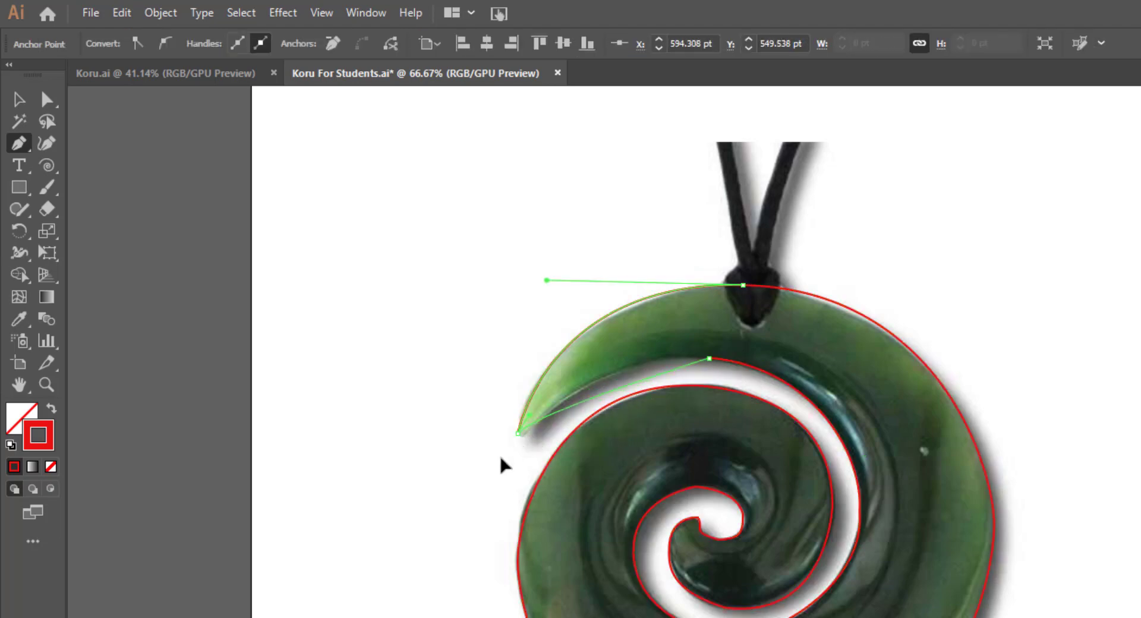
left_click_drag(428, 541, 403, 524)
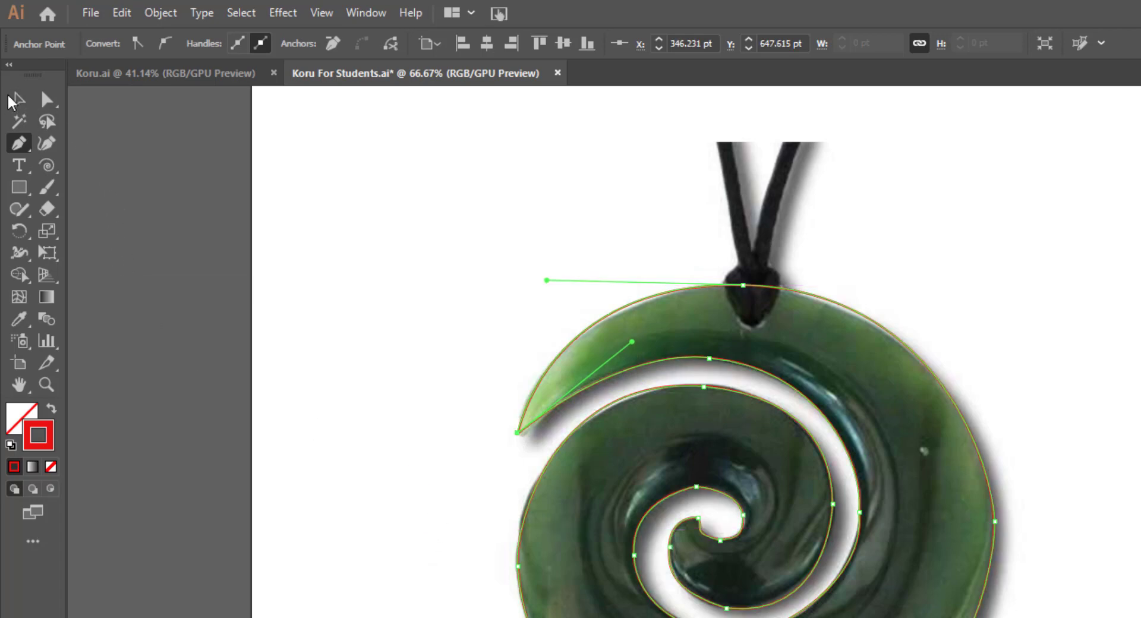
left_click(14, 99)
left_click(371, 329)
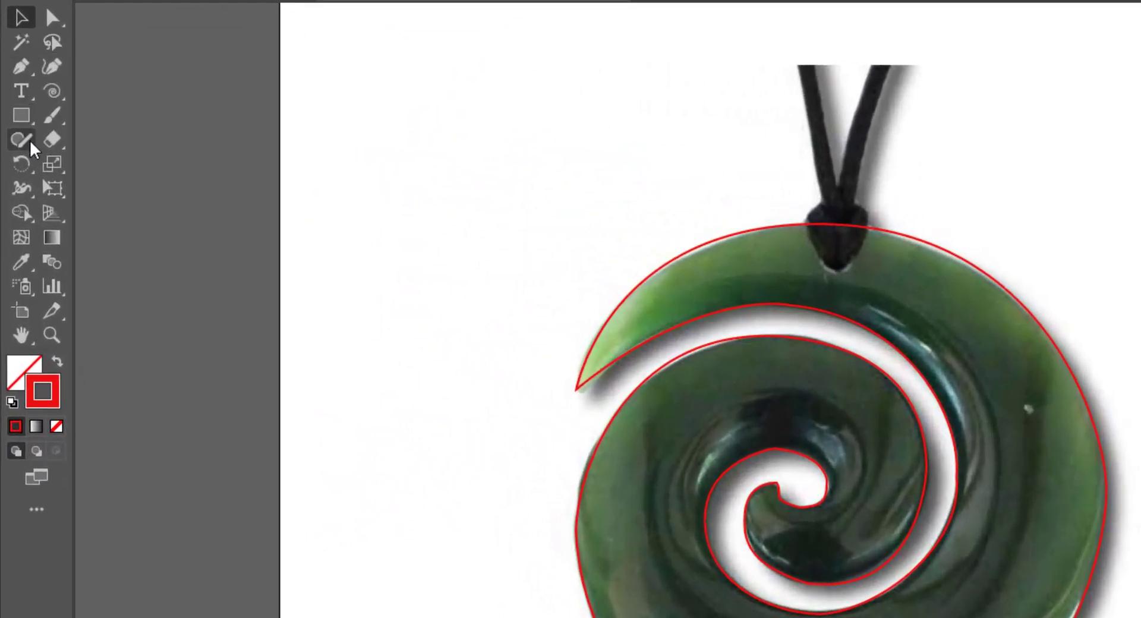
- Smooth the inner curl and the inner spiral arm of the koru path with the Smooth tool
left_click(30, 148)
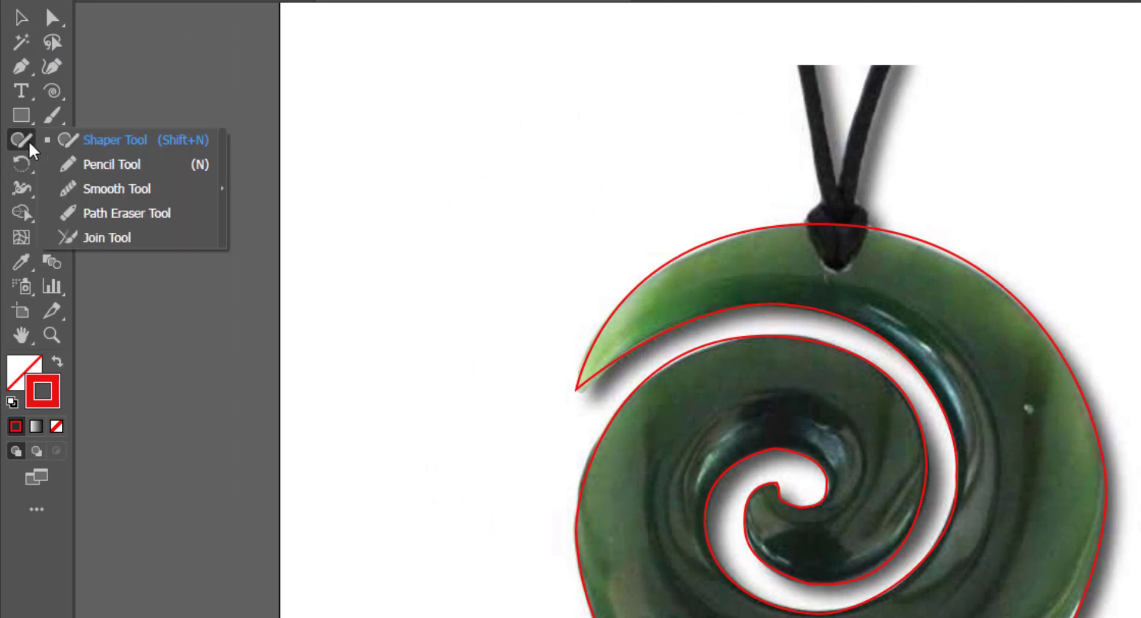
left_click(113, 195)
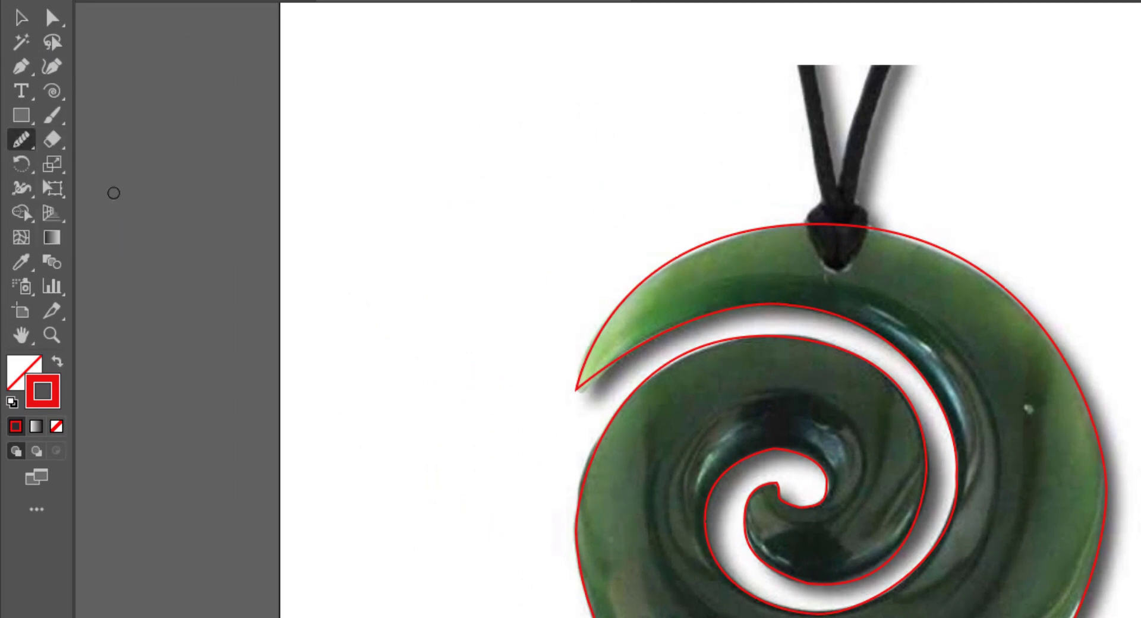
left_click(23, 19)
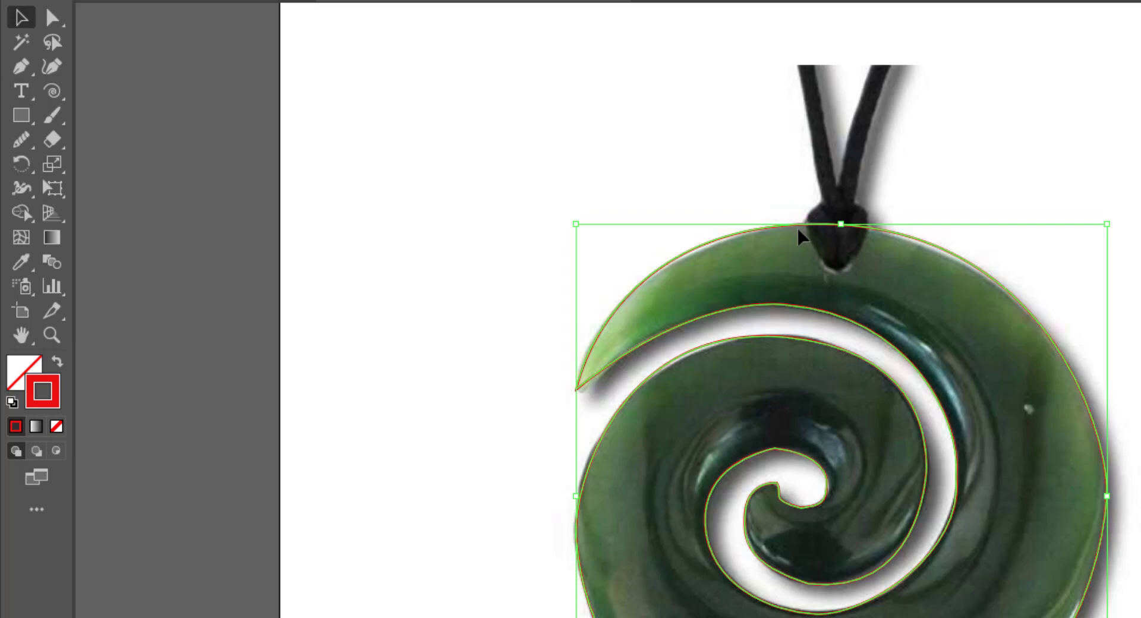
left_click(23, 141)
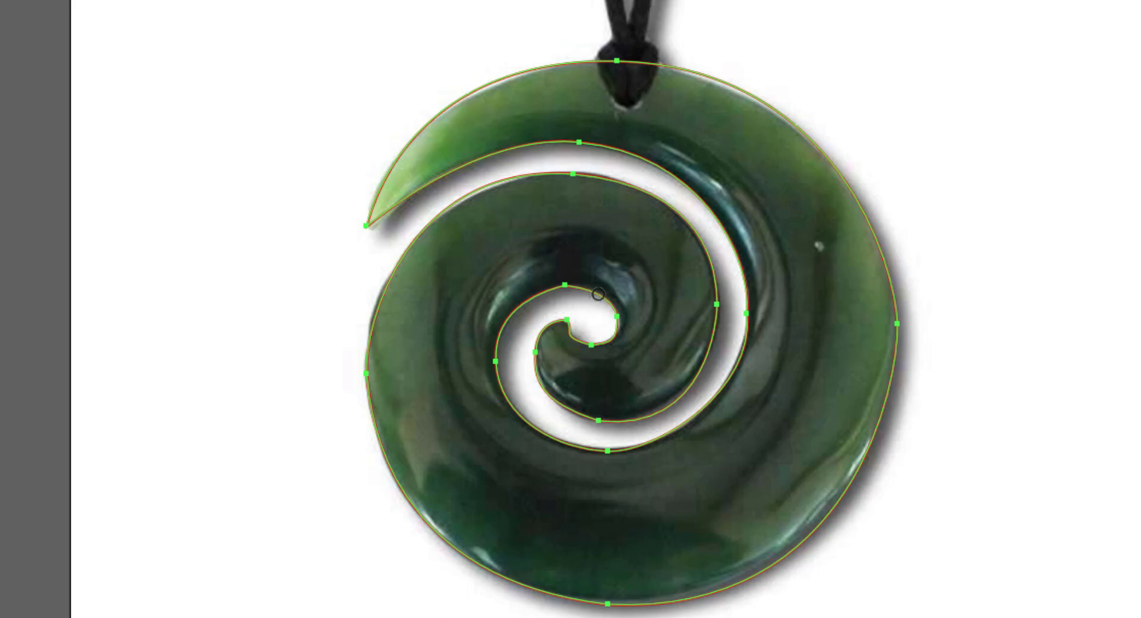
mouse_move(609, 303)
left_mouse_down()
mouse_move(538, 287)
mouse_move(522, 301)
mouse_move(595, 348)
mouse_move(617, 325)
left_mouse_up()
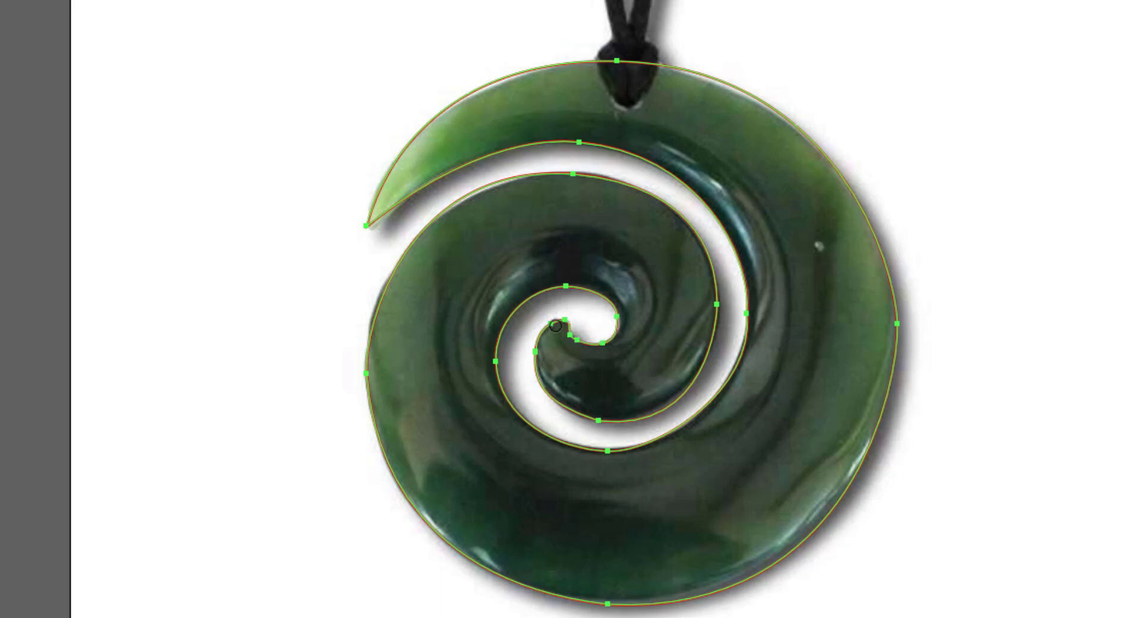
mouse_move(548, 337)
left_mouse_down()
mouse_move(549, 401)
mouse_move(591, 420)
mouse_move(625, 418)
mouse_move(674, 391)
mouse_move(709, 350)
mouse_move(724, 272)
left_mouse_up()
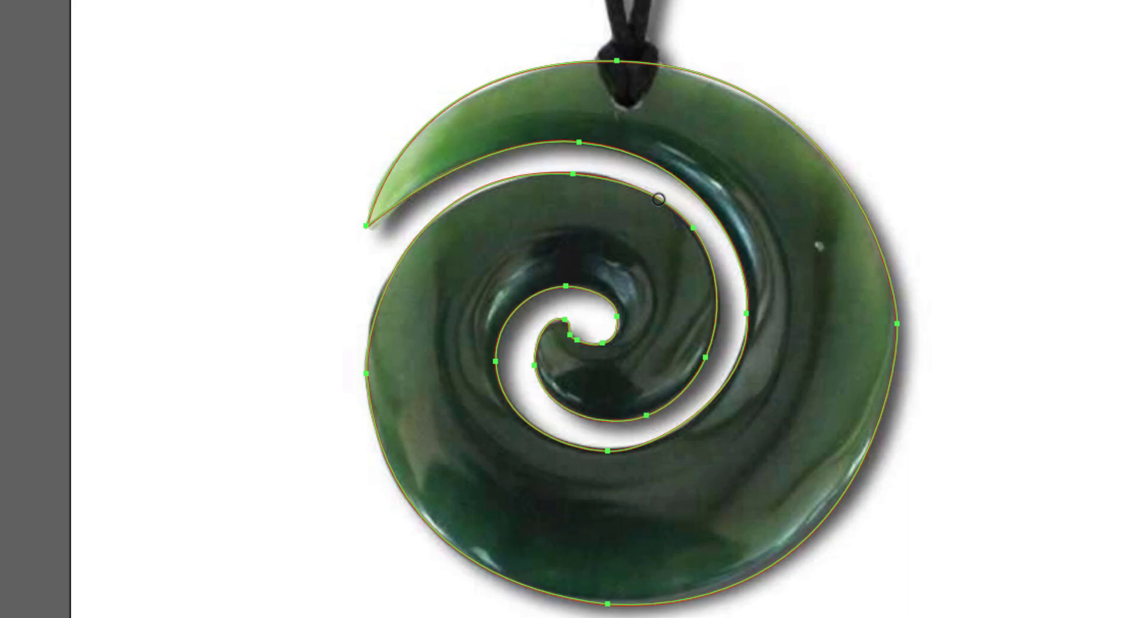
- Smooth the koru's upper inner curve, outer left and lower edges and the spiral gap's outer edge, finishing with the path deselected
mouse_move(666, 203)
left_mouse_down()
mouse_move(517, 178)
mouse_move(418, 329)
left_mouse_up()
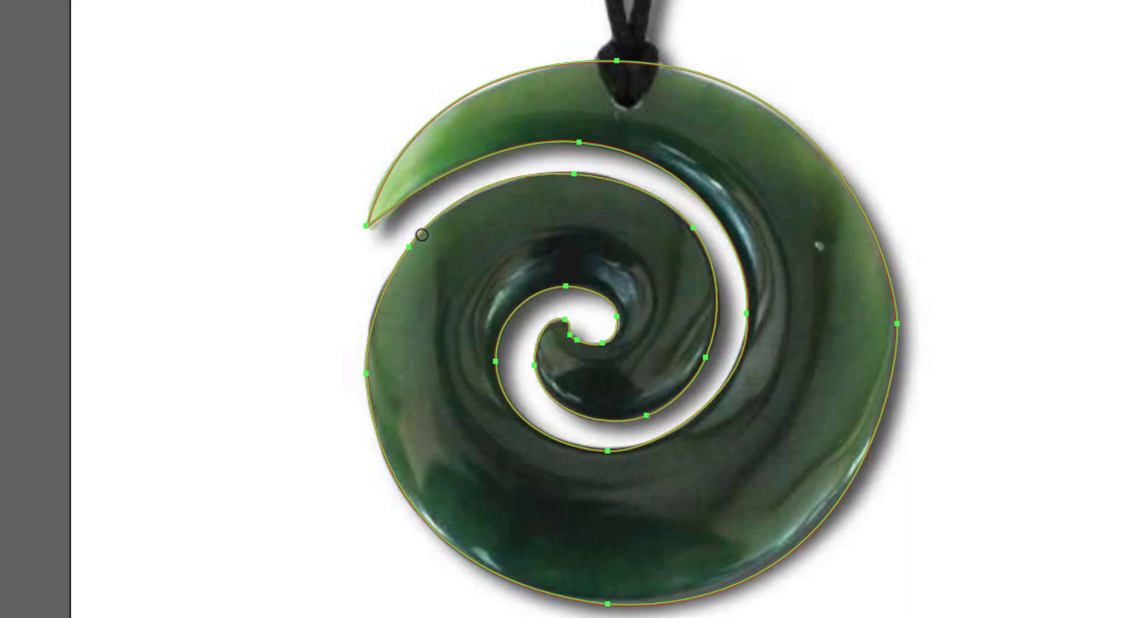
mouse_move(420, 234)
left_mouse_down()
mouse_move(376, 331)
mouse_move(402, 435)
left_mouse_up()
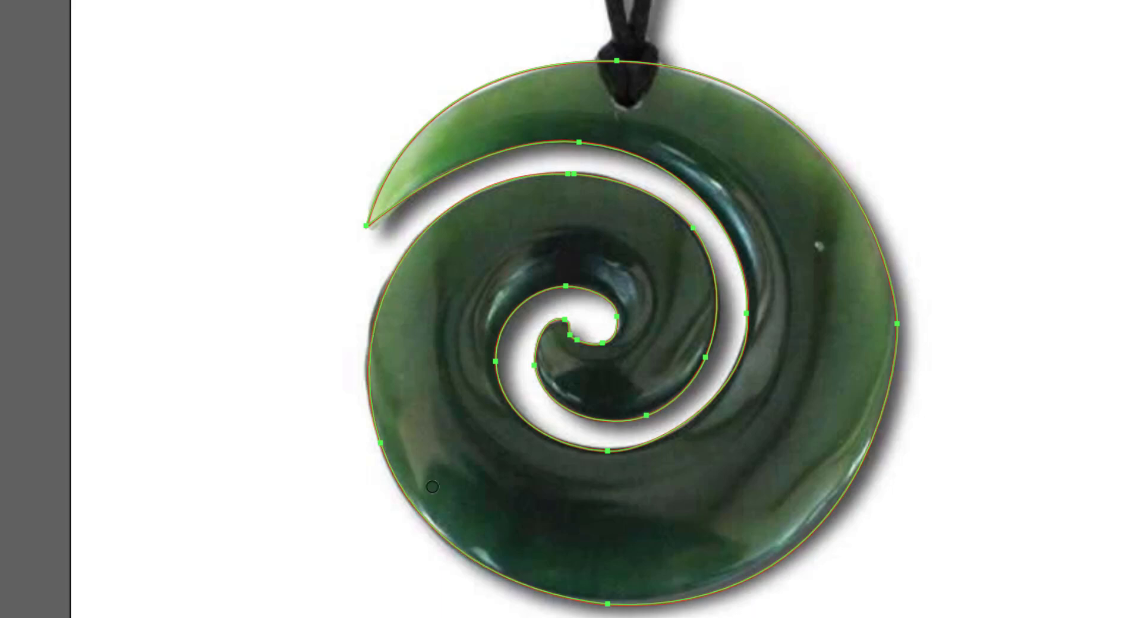
mouse_move(551, 589)
left_mouse_down()
mouse_move(633, 606)
mouse_move(755, 565)
mouse_move(892, 413)
mouse_move(894, 360)
left_mouse_up()
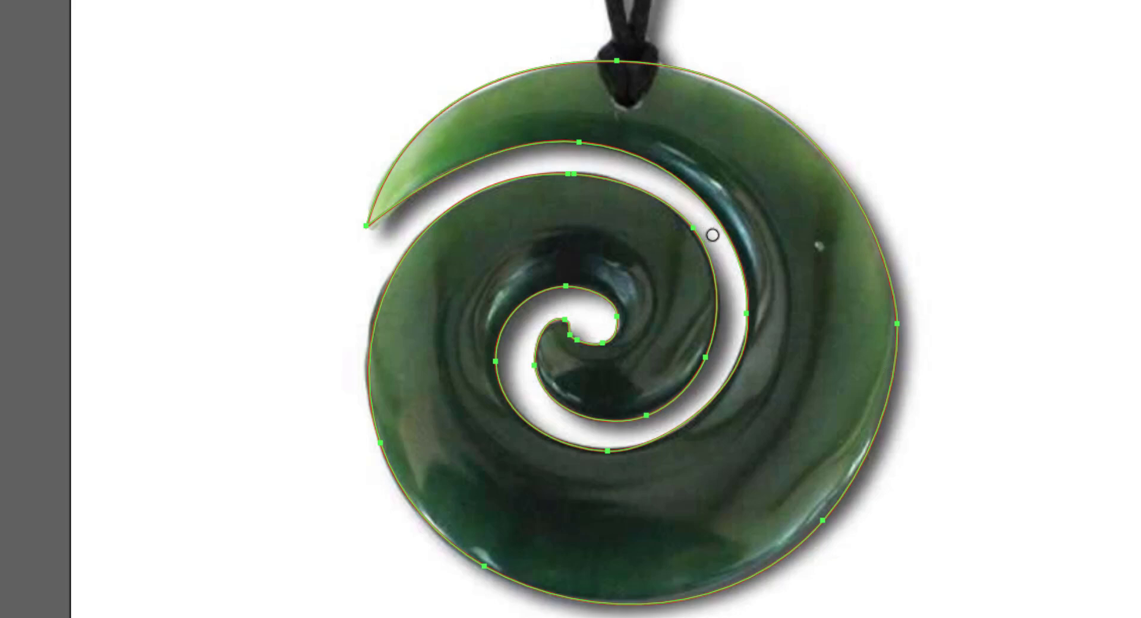
mouse_move(732, 249)
left_mouse_down()
mouse_move(742, 316)
mouse_move(701, 399)
mouse_move(660, 421)
left_mouse_up()
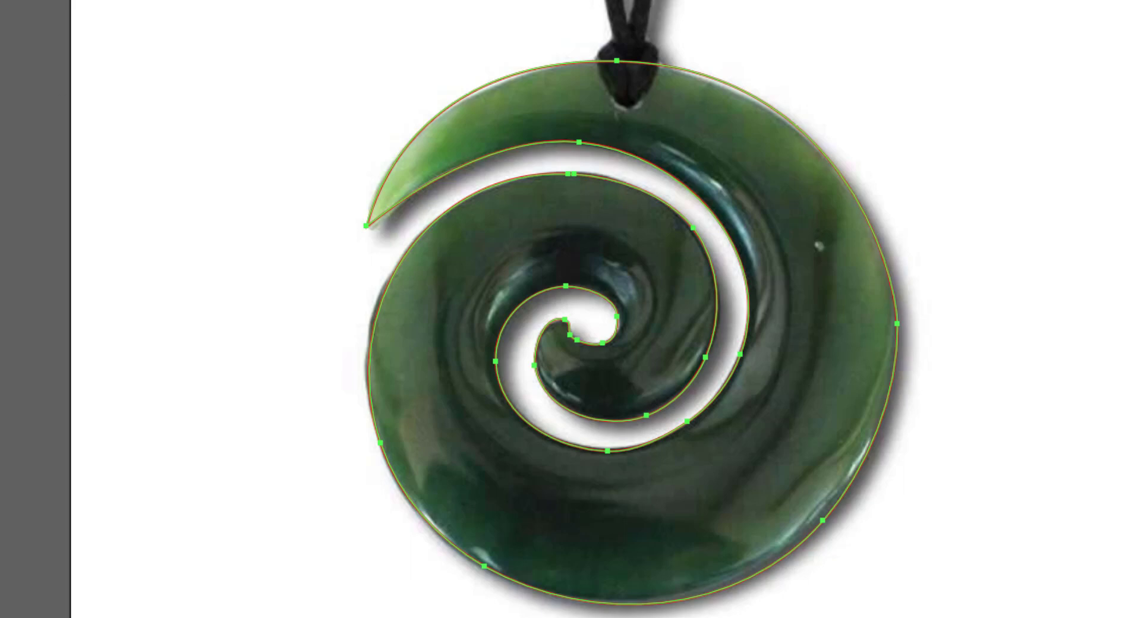
key("v")
left_click(522, 131)
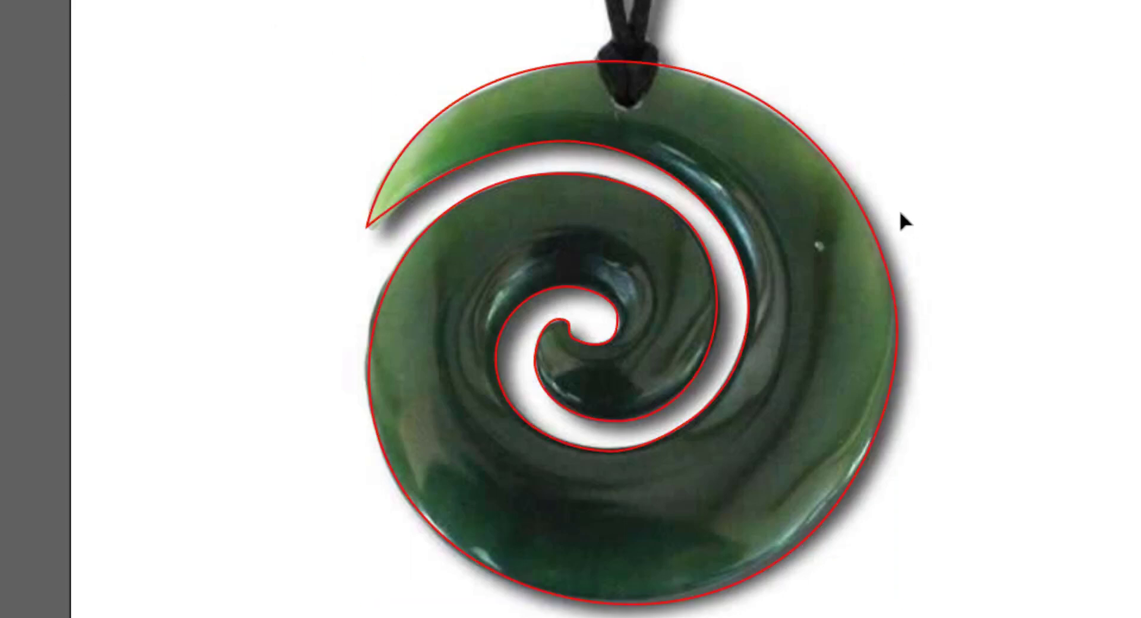
- Fill the closed koru shape with solid blue 0905C6 and deselect it
left_click(869, 219)
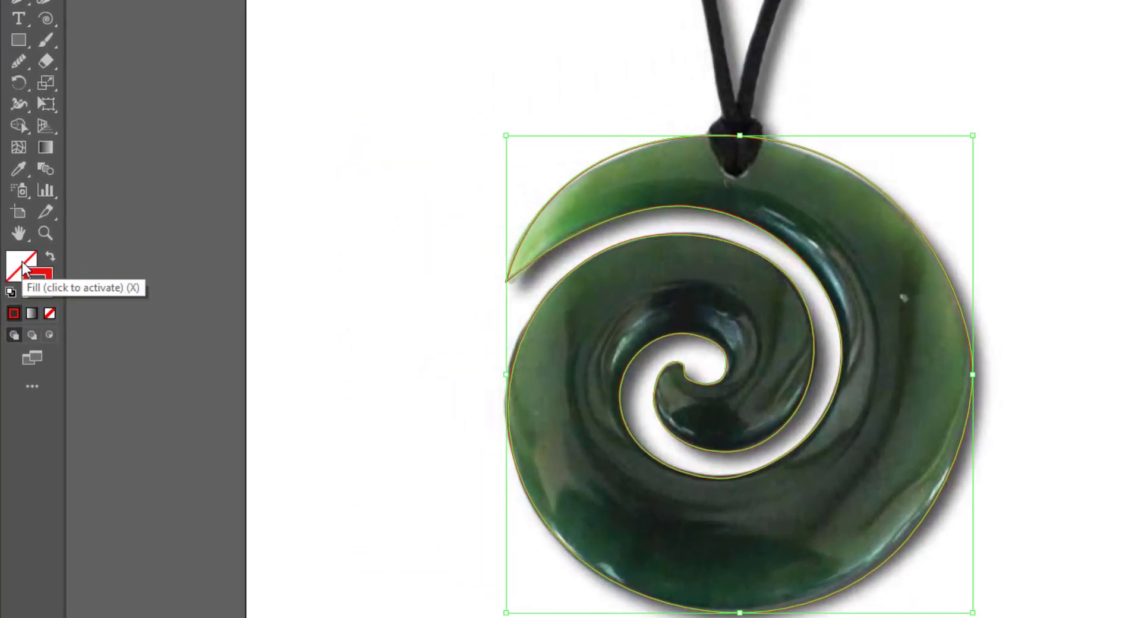
double_click(23, 265)
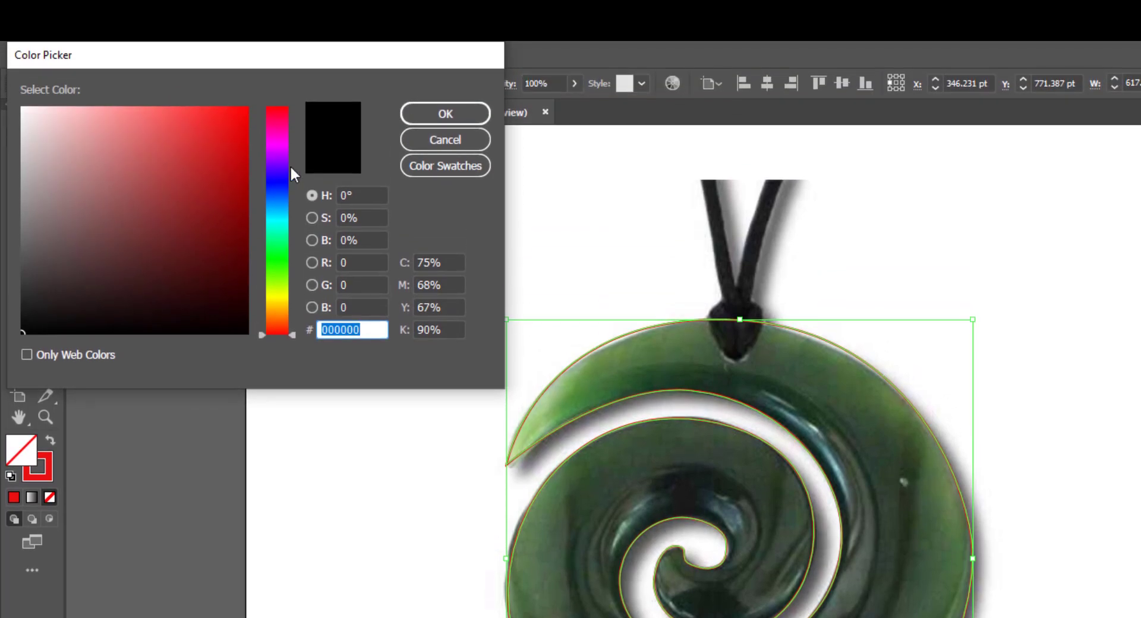
left_click(277, 157)
left_click(244, 131)
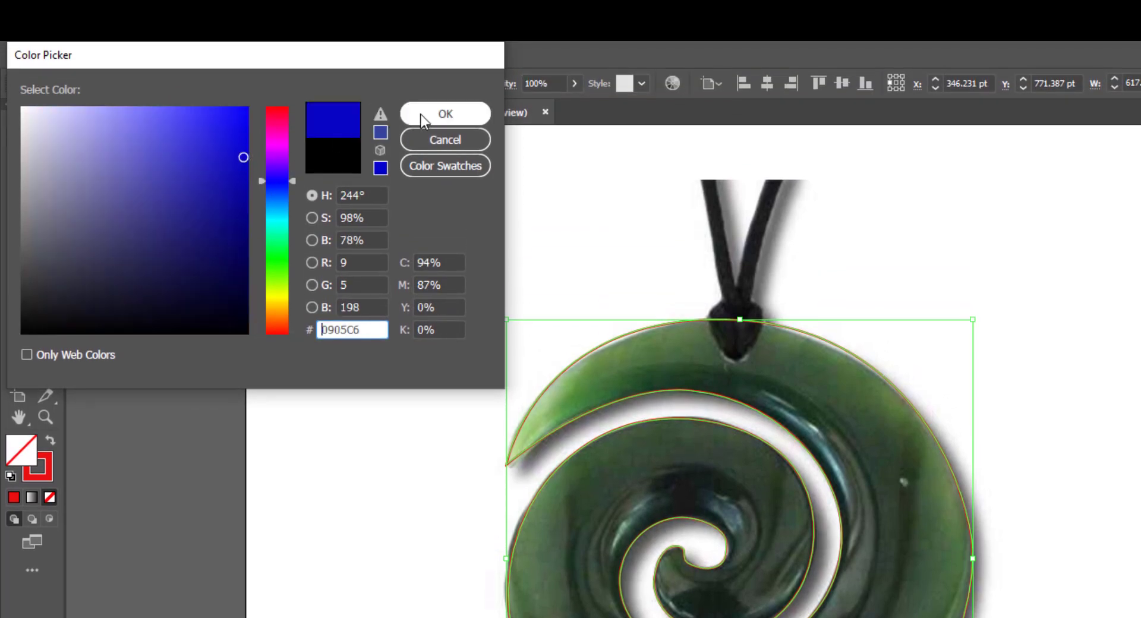
left_click(445, 88)
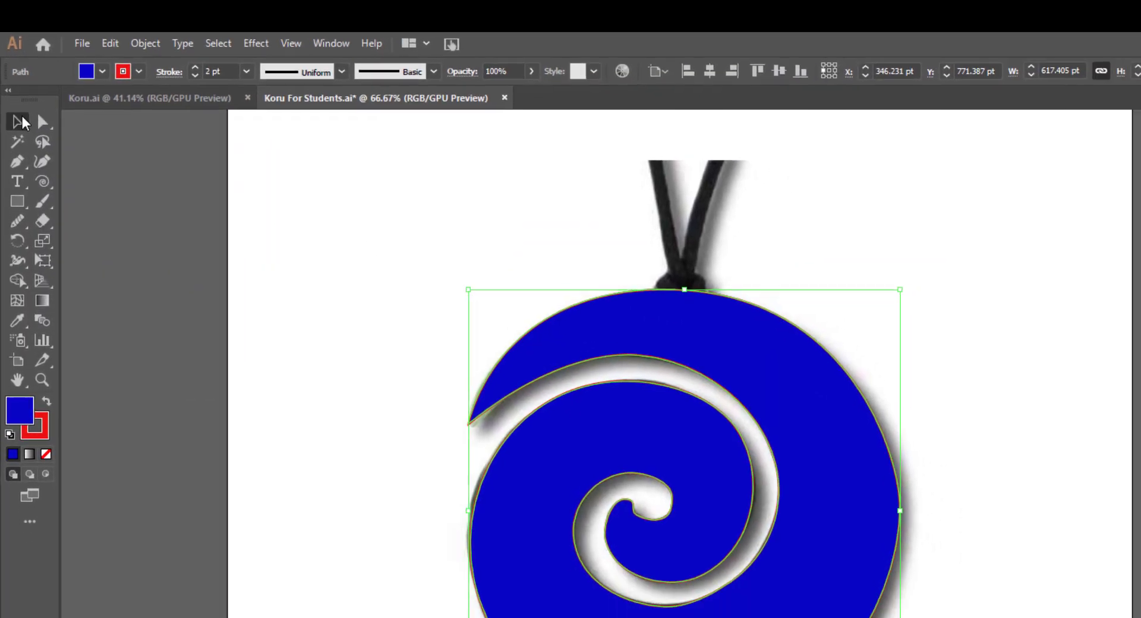
left_click(416, 357)
left_click(232, 355)
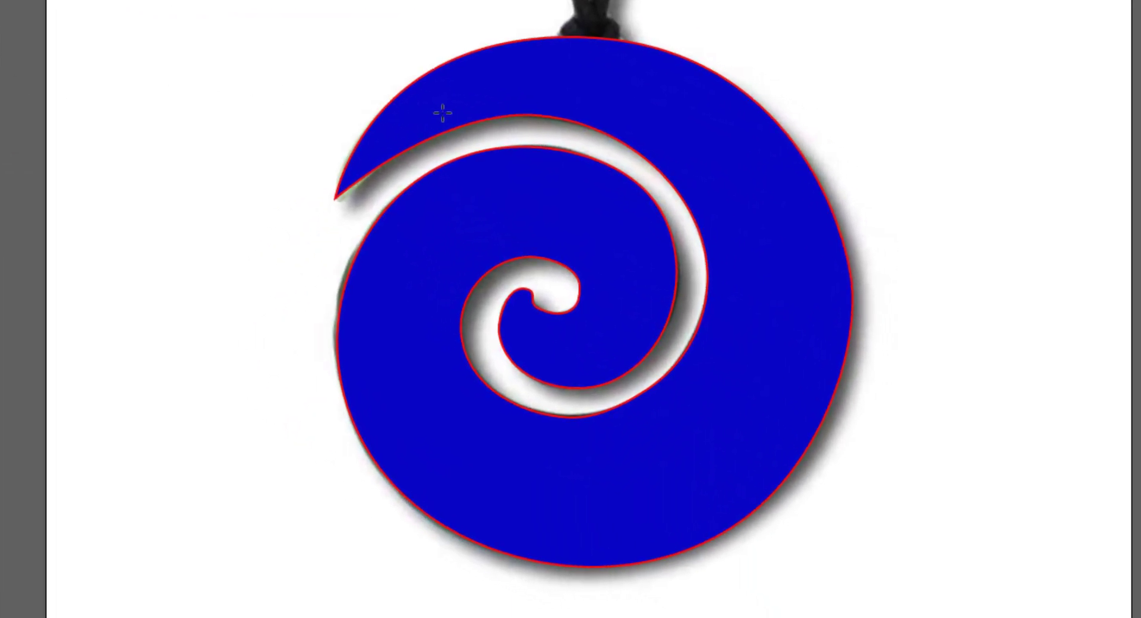
- Apply a white-to-black linear gradient to the koru's fill and display the gradient settings
left_click(444, 113)
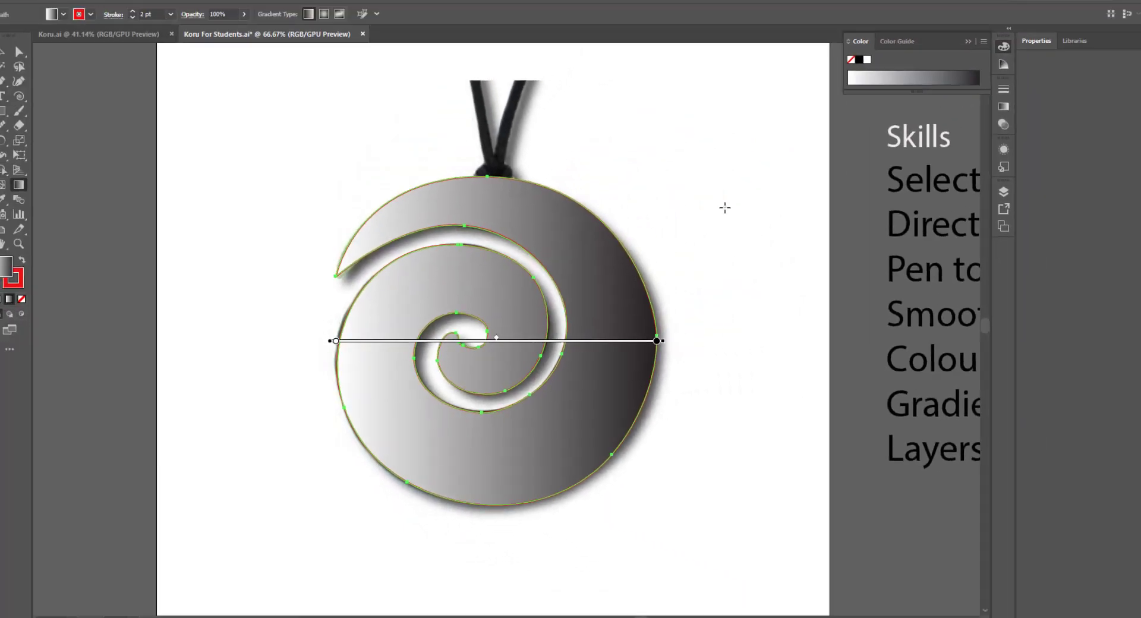
left_click(974, 121)
left_click(973, 121)
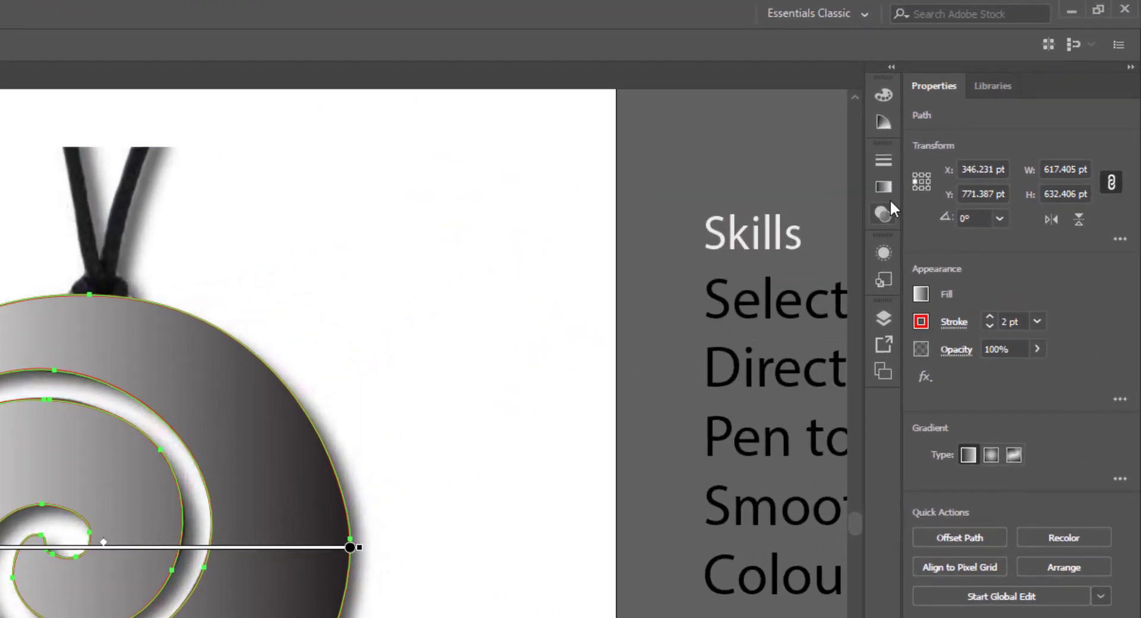
left_click(973, 122)
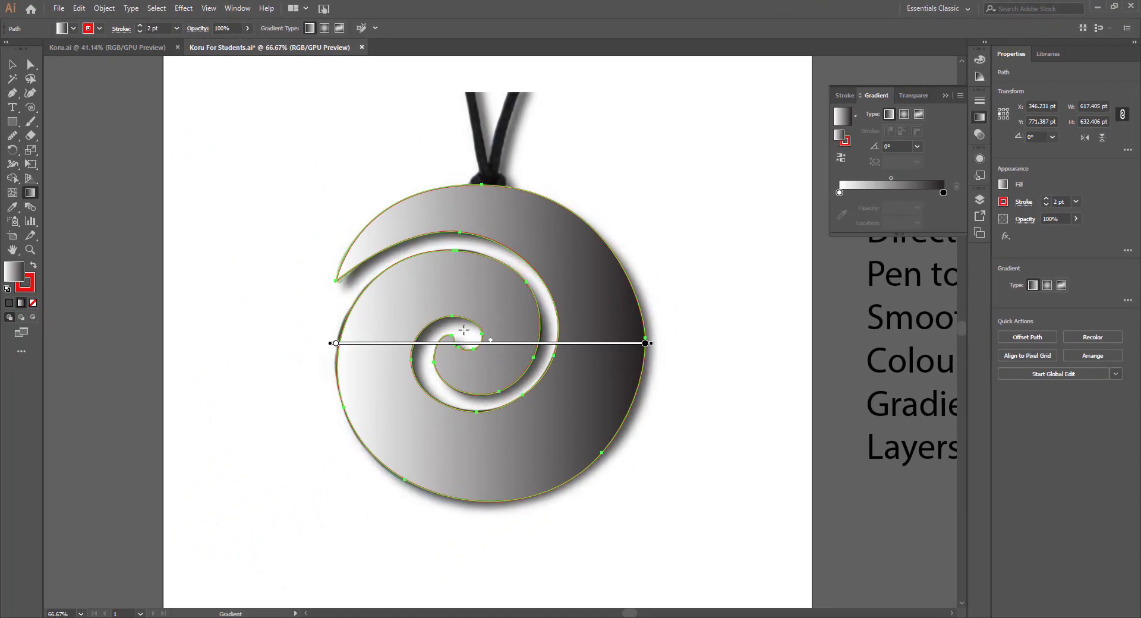
- Try the radial and freeform gradient types on the koru's fill, finishing on radial
left_click(904, 115)
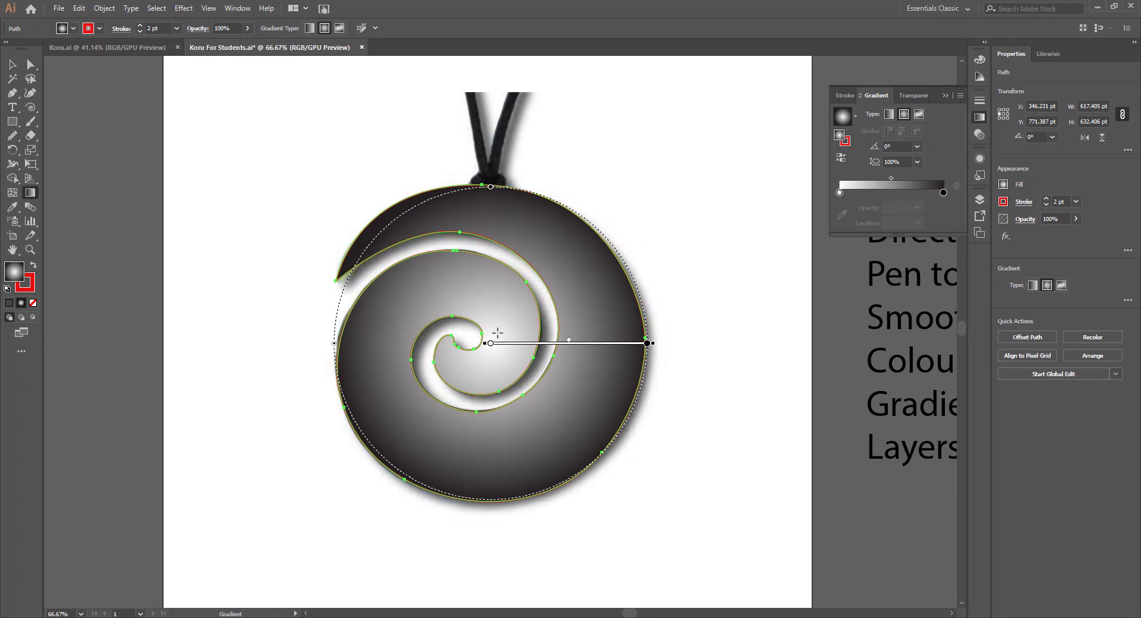
left_click(919, 114)
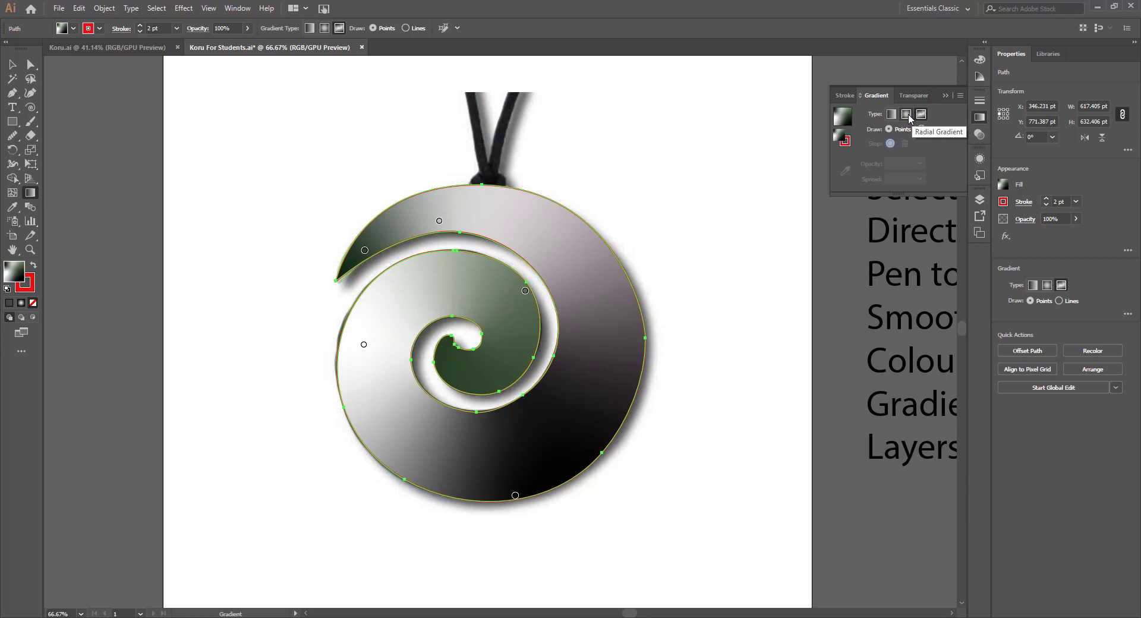
left_click(909, 117)
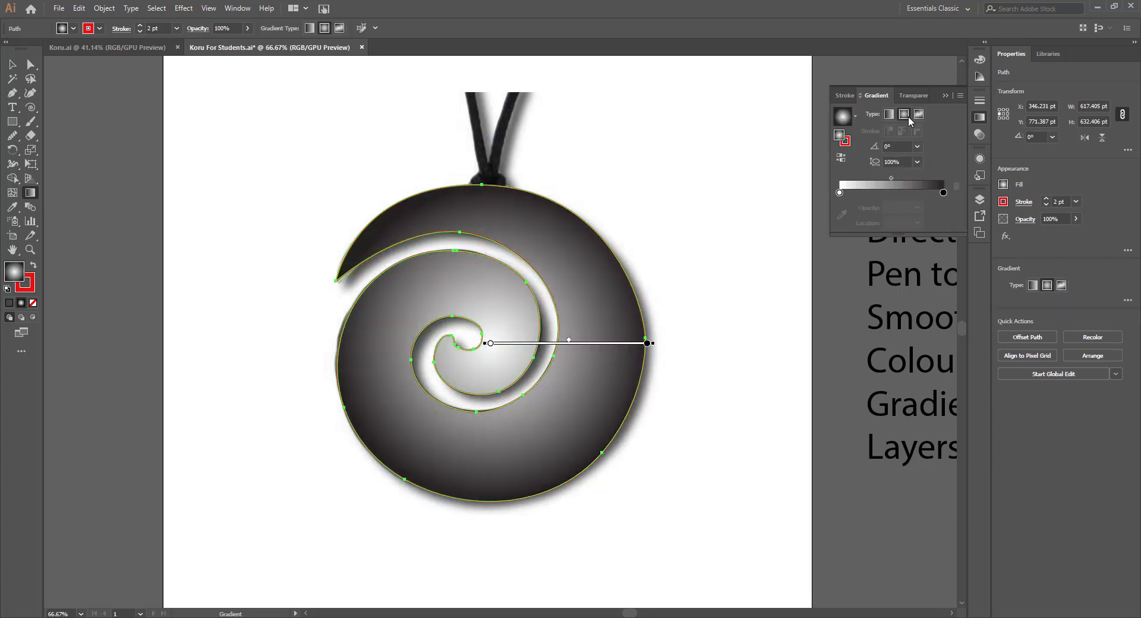
- Recolour the gradient's end stop to a mid grey of 68.63% black and switch the gradient type to linear
double_click(944, 193)
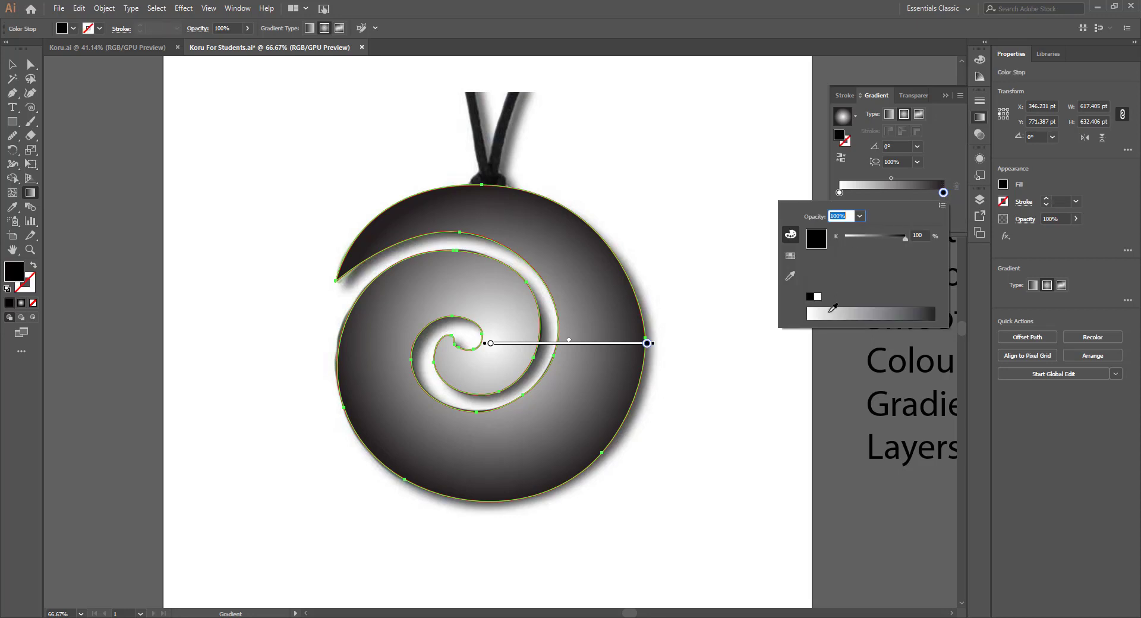
left_click_drag(830, 313, 903, 310)
left_click(887, 118)
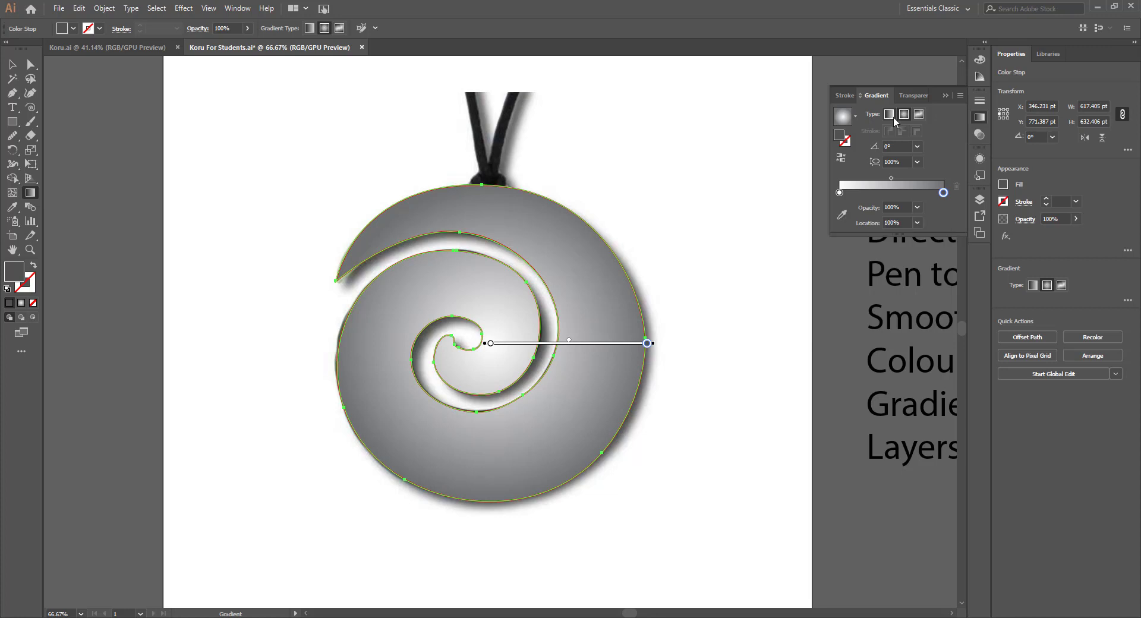
left_click(889, 118)
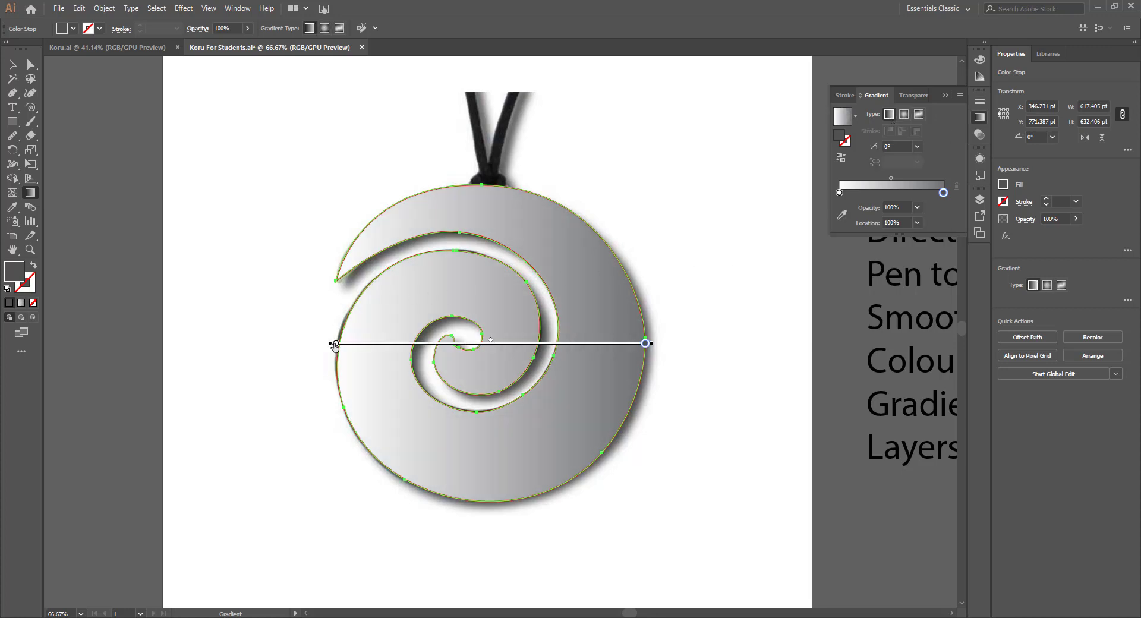
- Set the linear gradient's white start stop to black
left_click(335, 345)
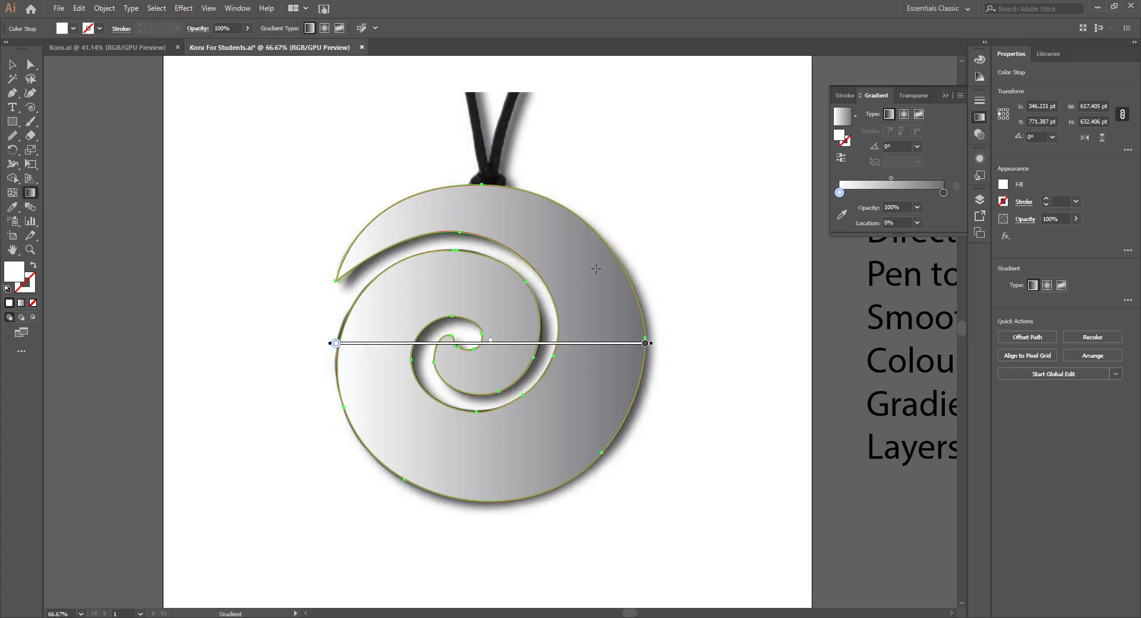
left_click_drag(887, 193, 841, 195)
double_click(840, 194)
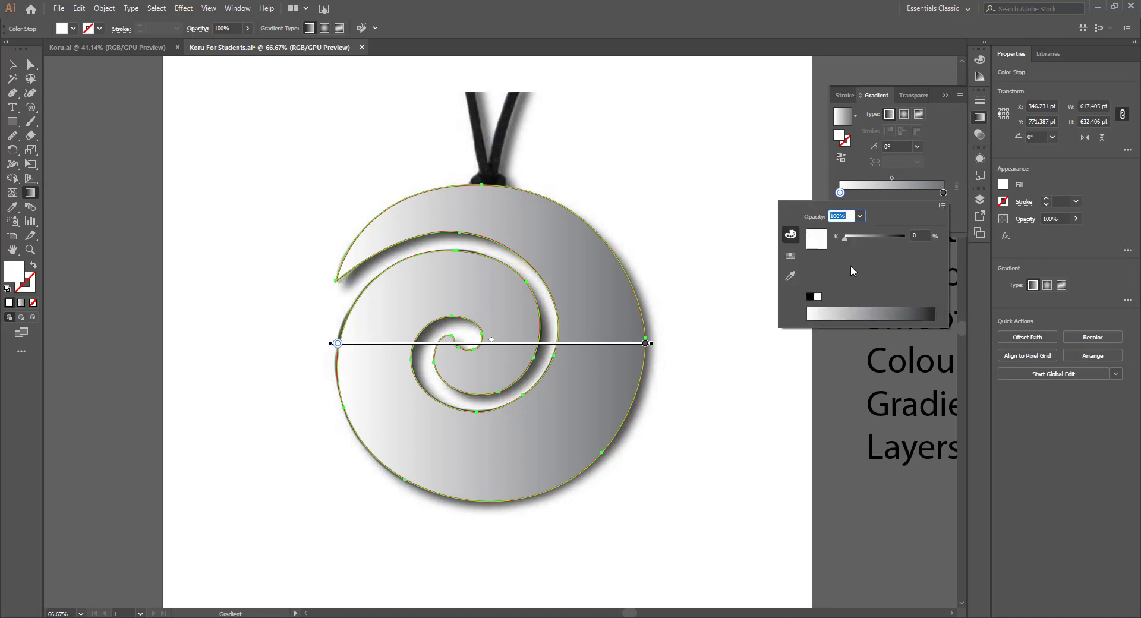
left_click(810, 296)
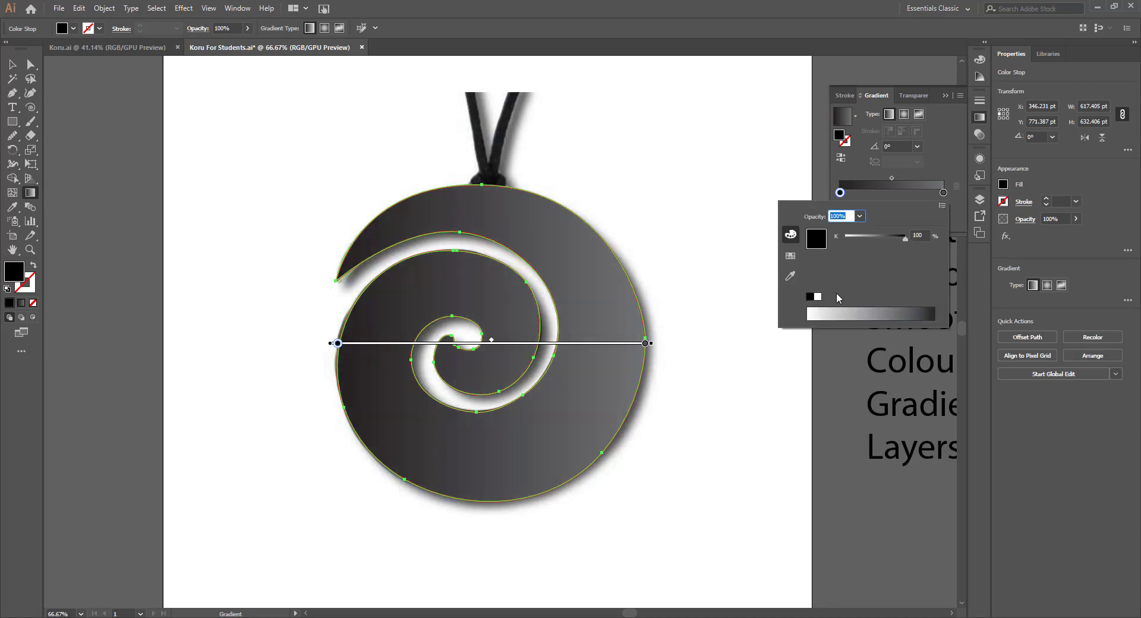
- Set the gradient's end stop to white and shift the midpoint between the two stops slightly toward it
left_click(942, 193)
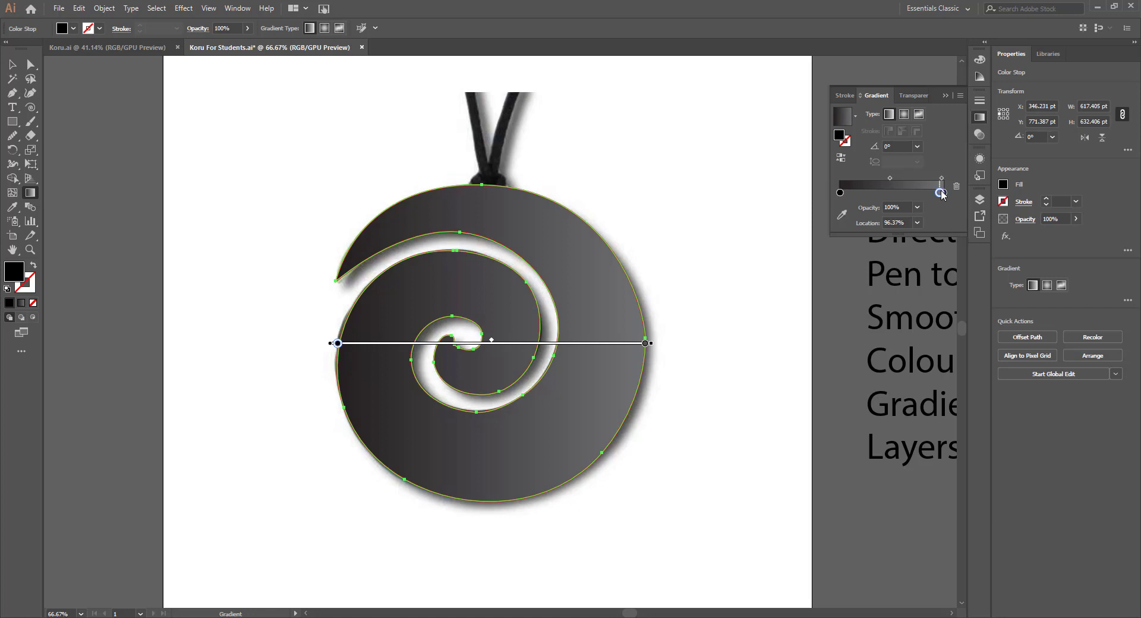
double_click(943, 193)
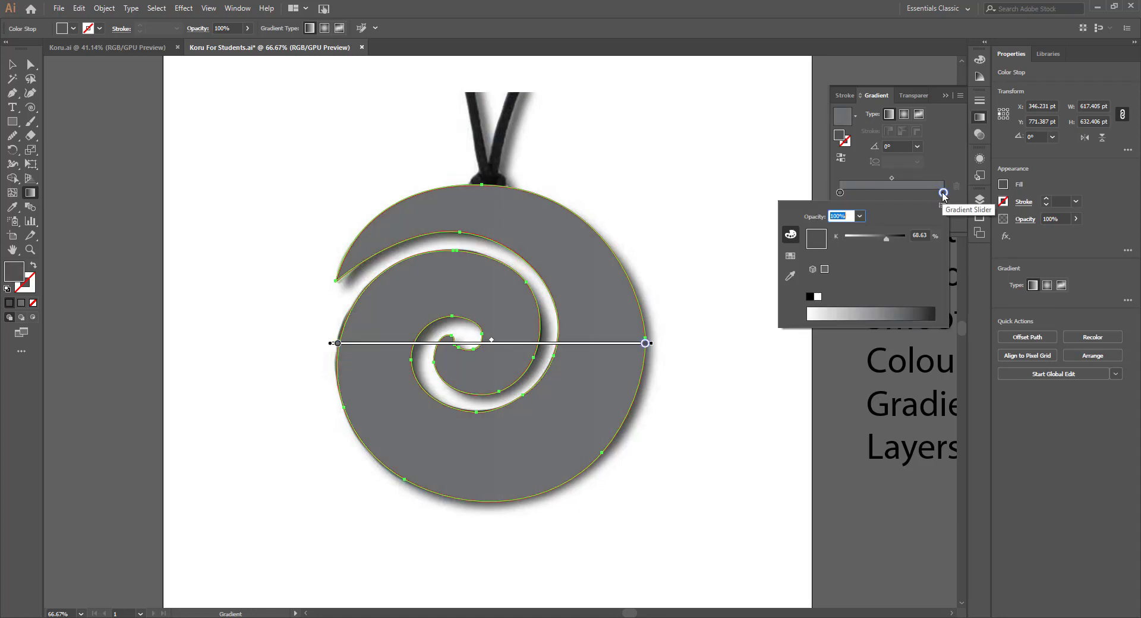
left_click(814, 312)
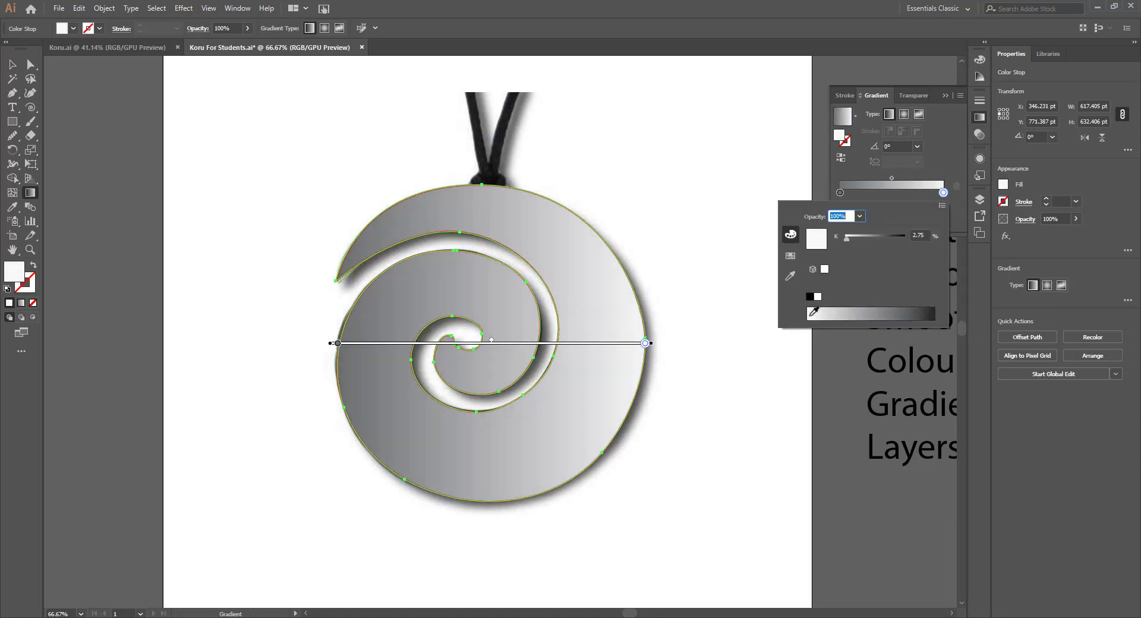
left_click(818, 297)
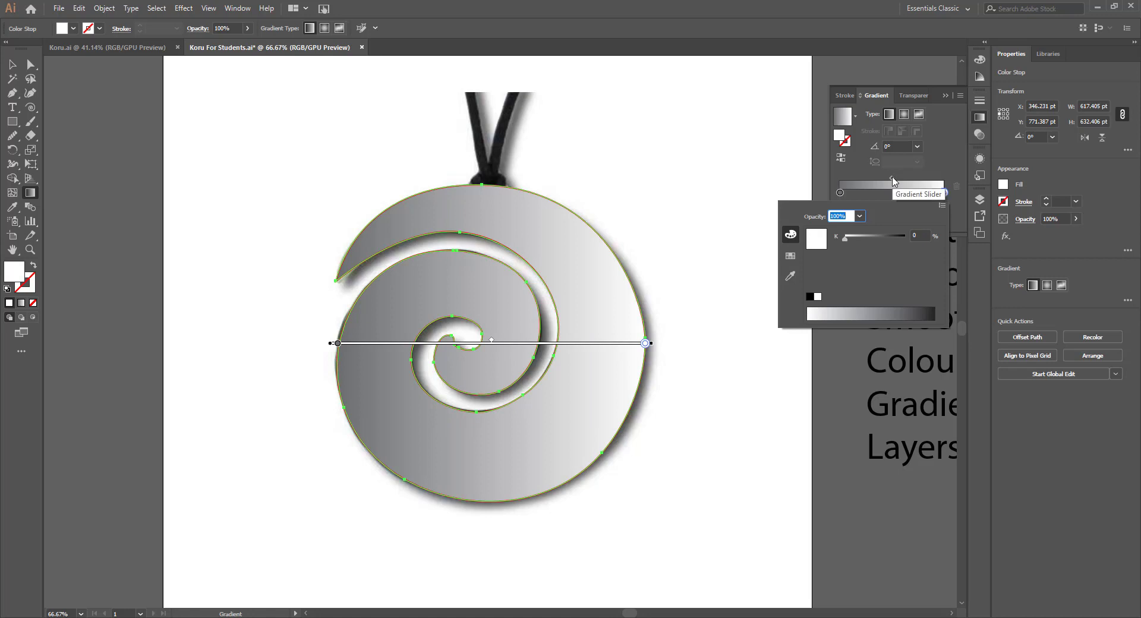
key("Escape")
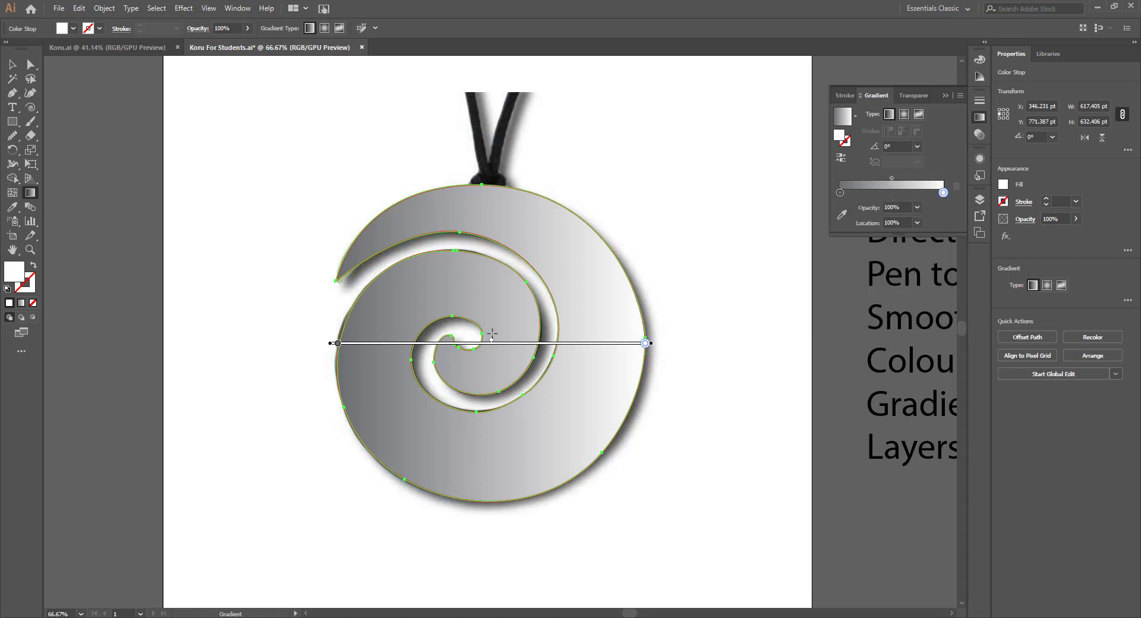
mouse_move(493, 343)
left_mouse_down()
mouse_move(505, 344)
mouse_move(371, 350)
mouse_move(616, 352)
mouse_move(380, 349)
mouse_move(514, 347)
left_mouse_up()
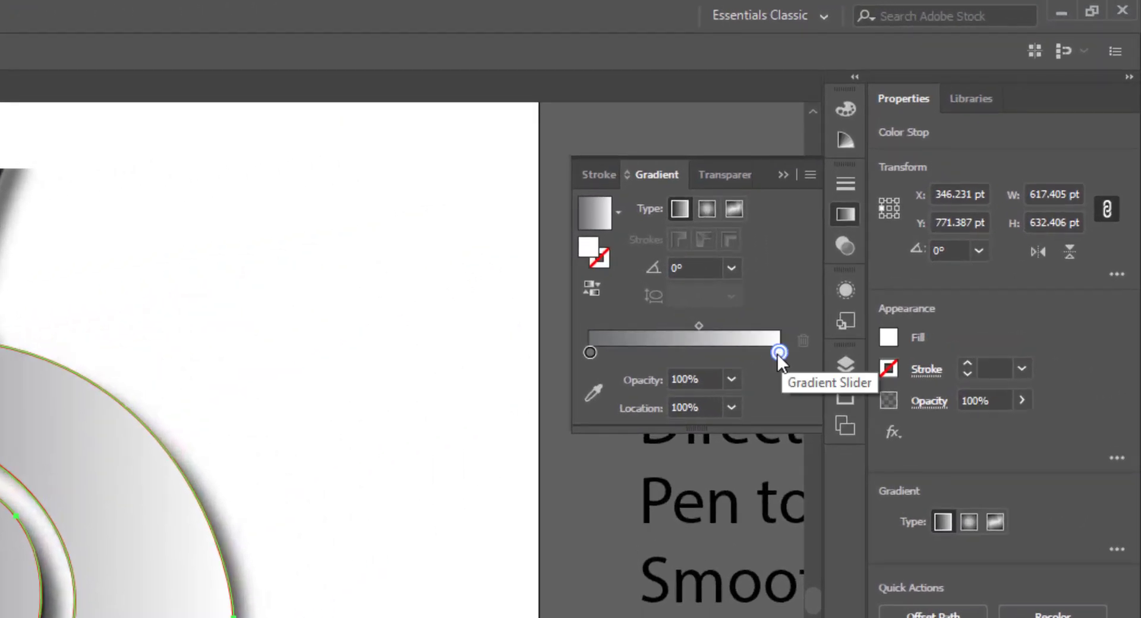
- Switch the end stop's colour mode to RGB and give it the green 00D466
double_click(779, 354)
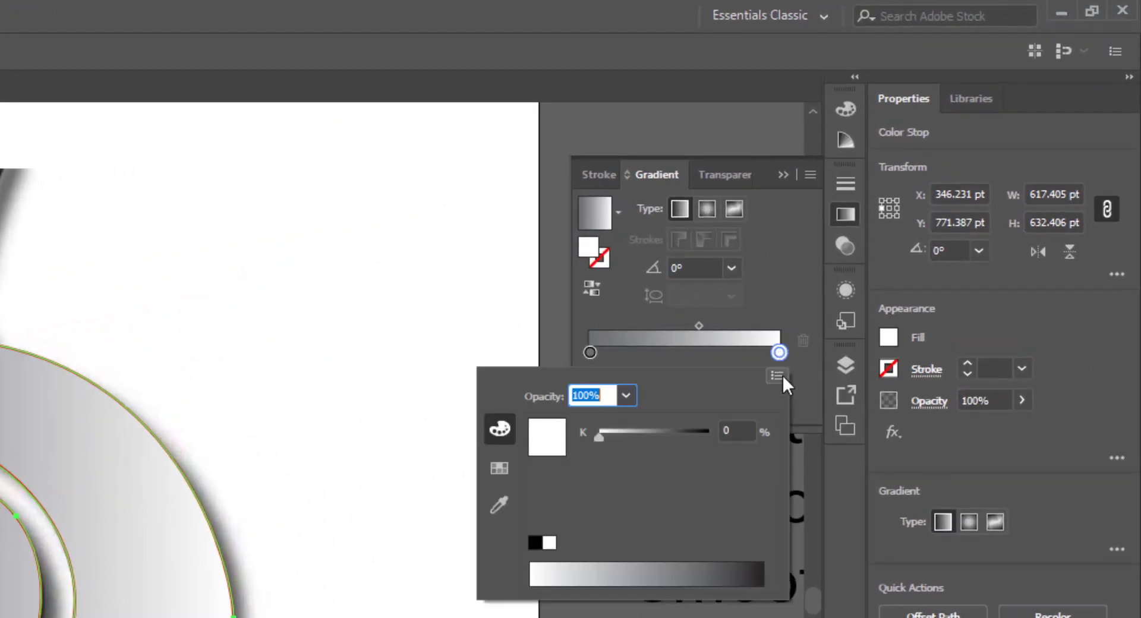
left_click(777, 375)
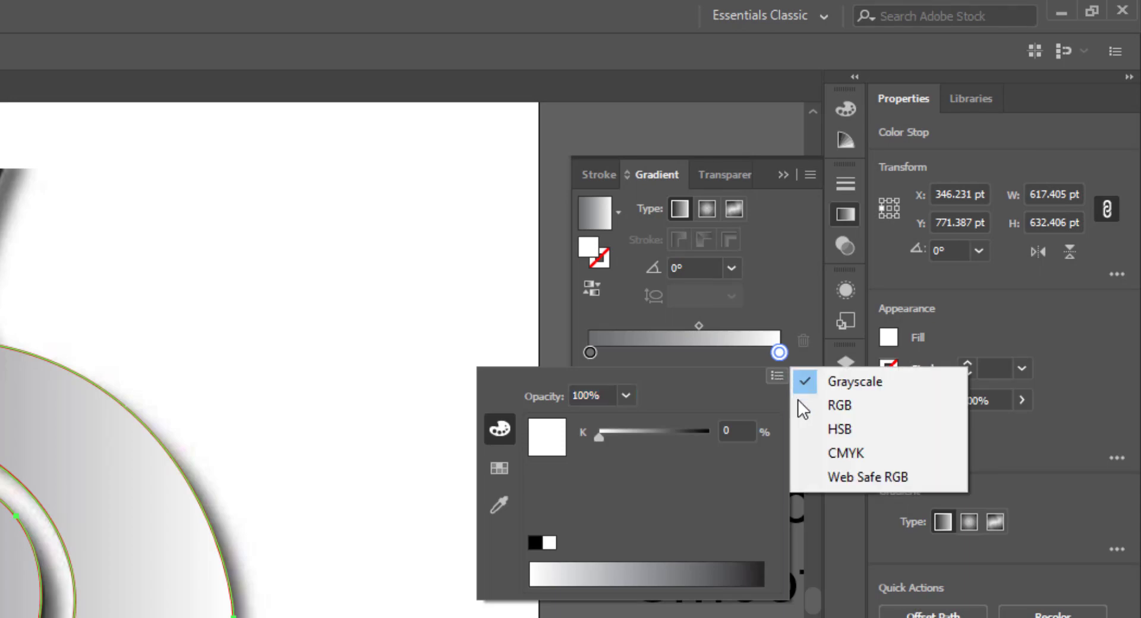
left_click(826, 409)
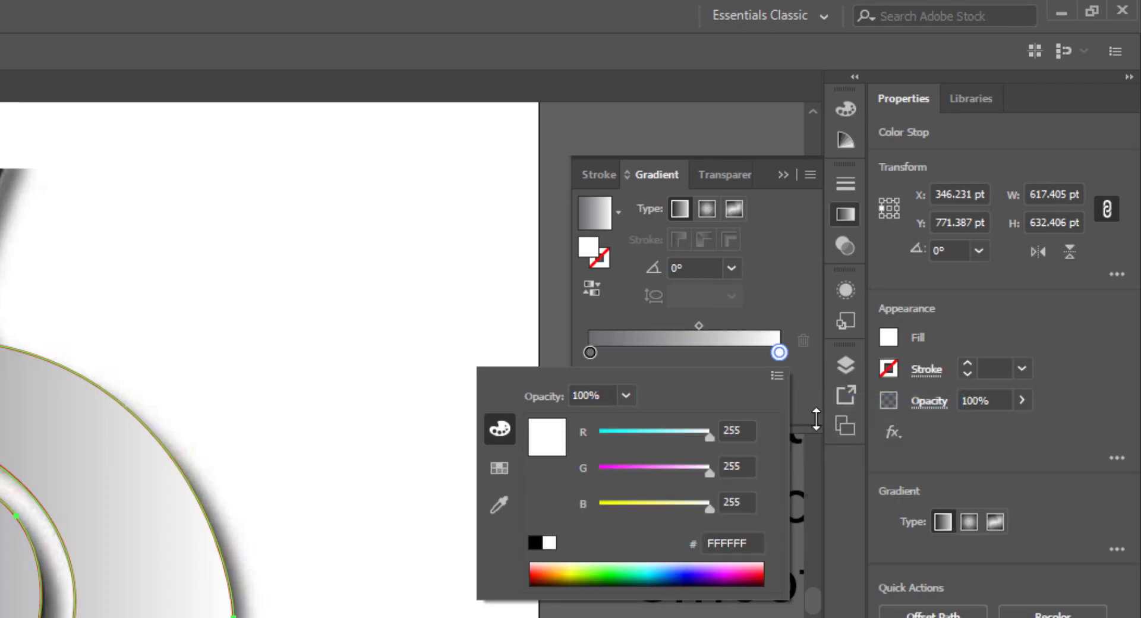
left_click(616, 565)
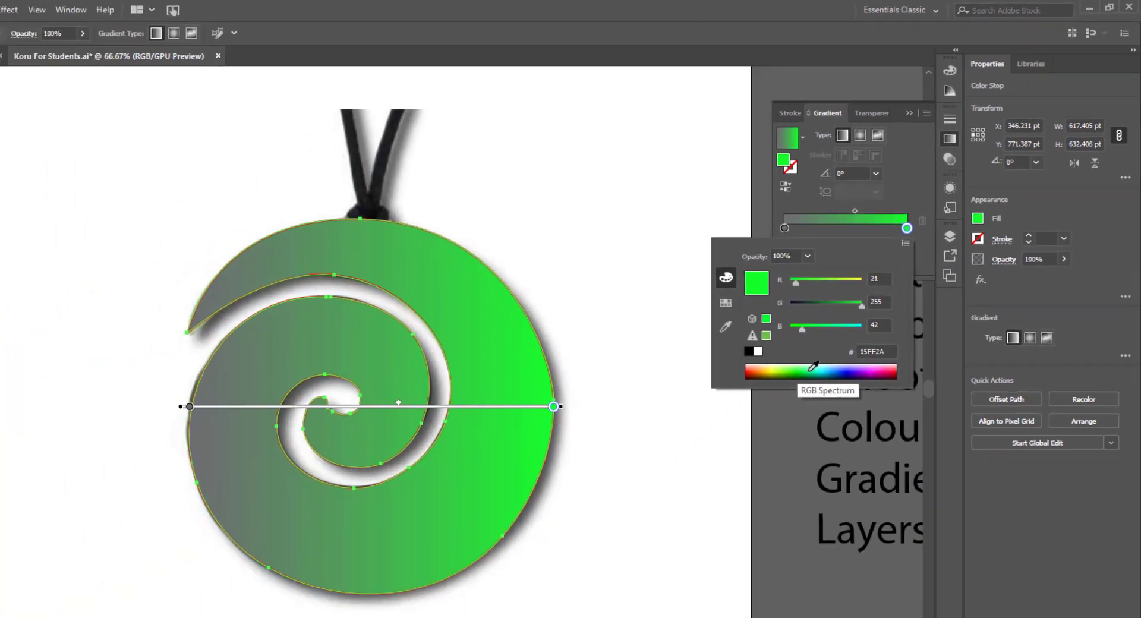
left_click(641, 559)
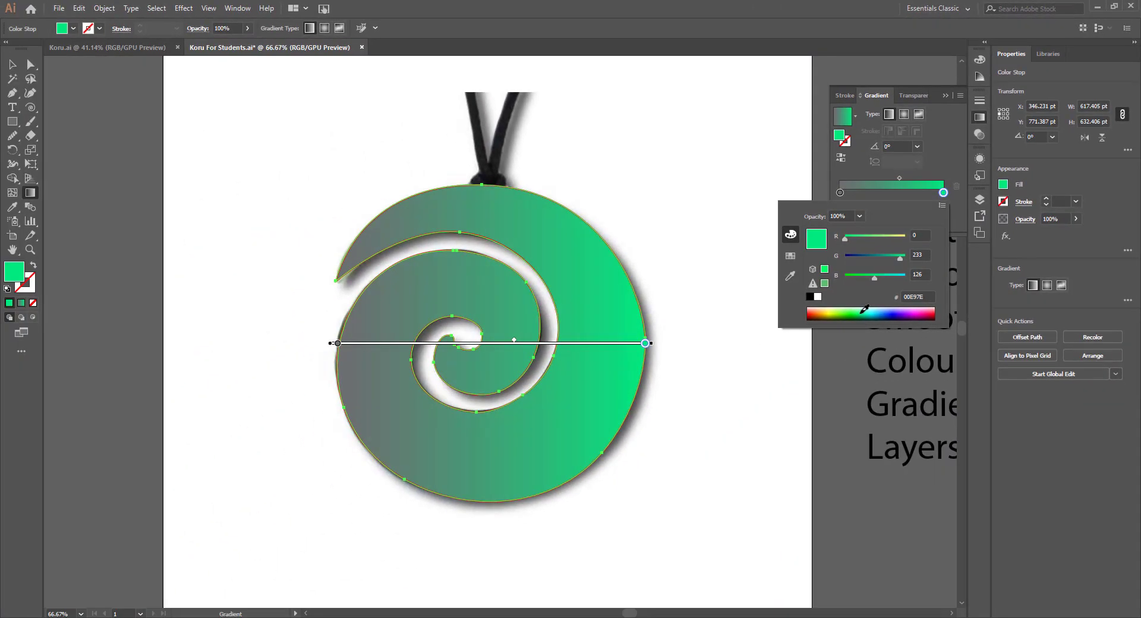
left_click(640, 560)
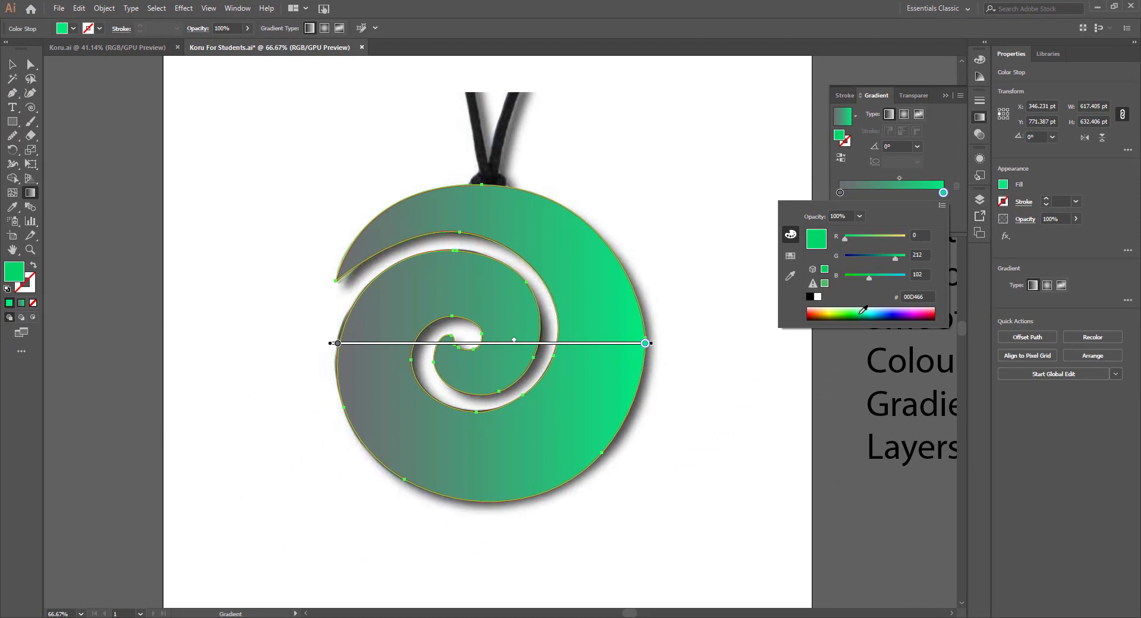
- Recolour the gradient's start stop, first trying cyan 00CBD4 and settling on green 00D454
left_click(841, 193)
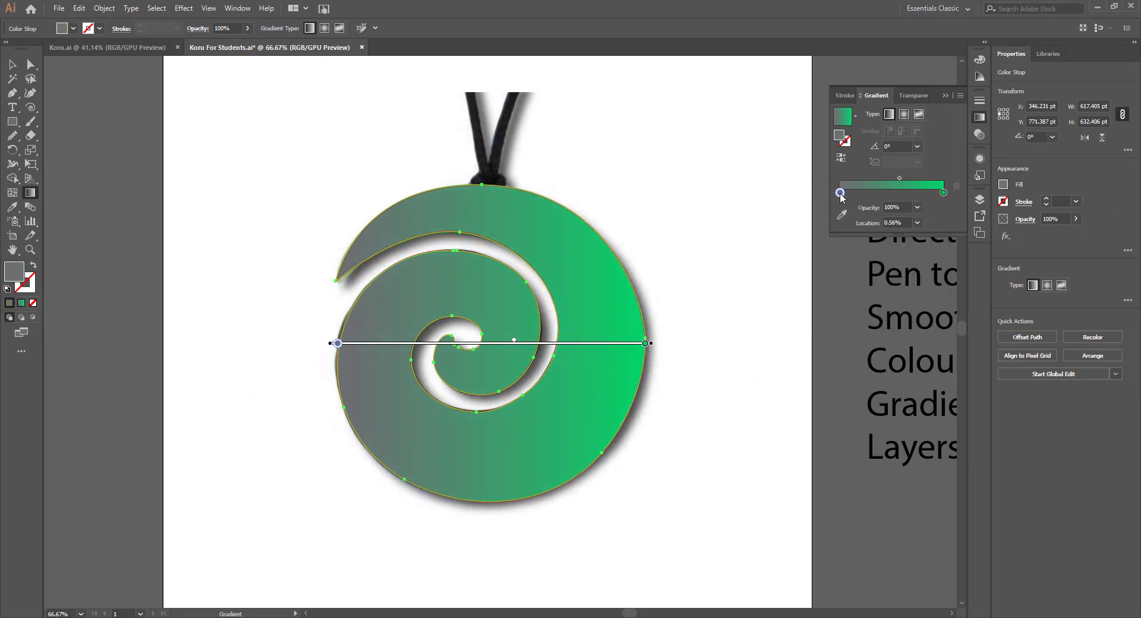
double_click(840, 193)
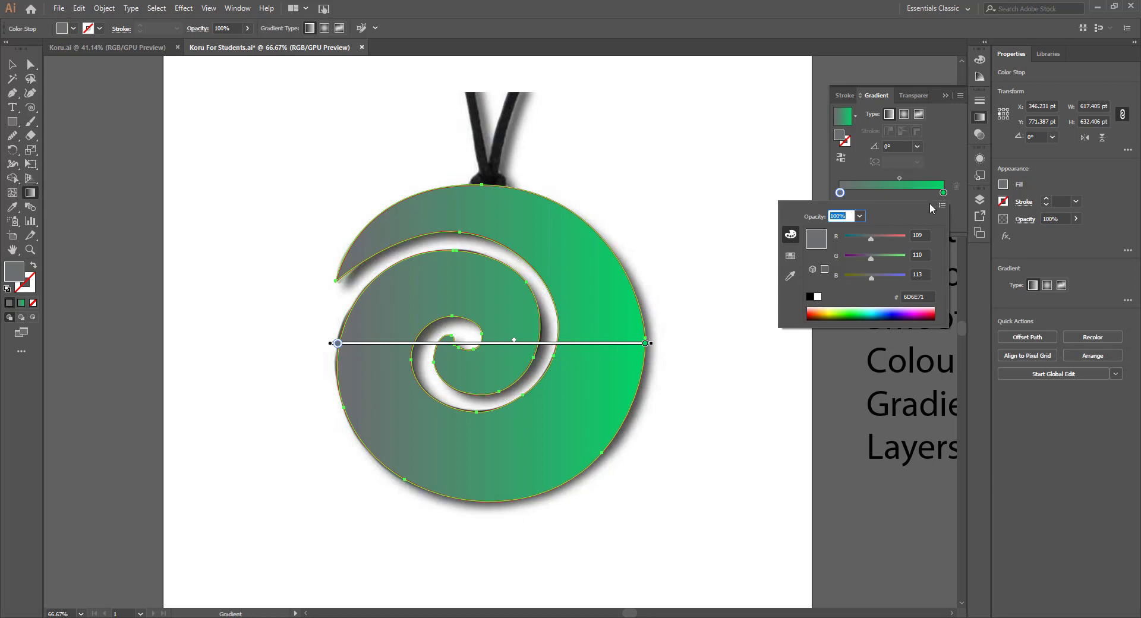
left_click(875, 310)
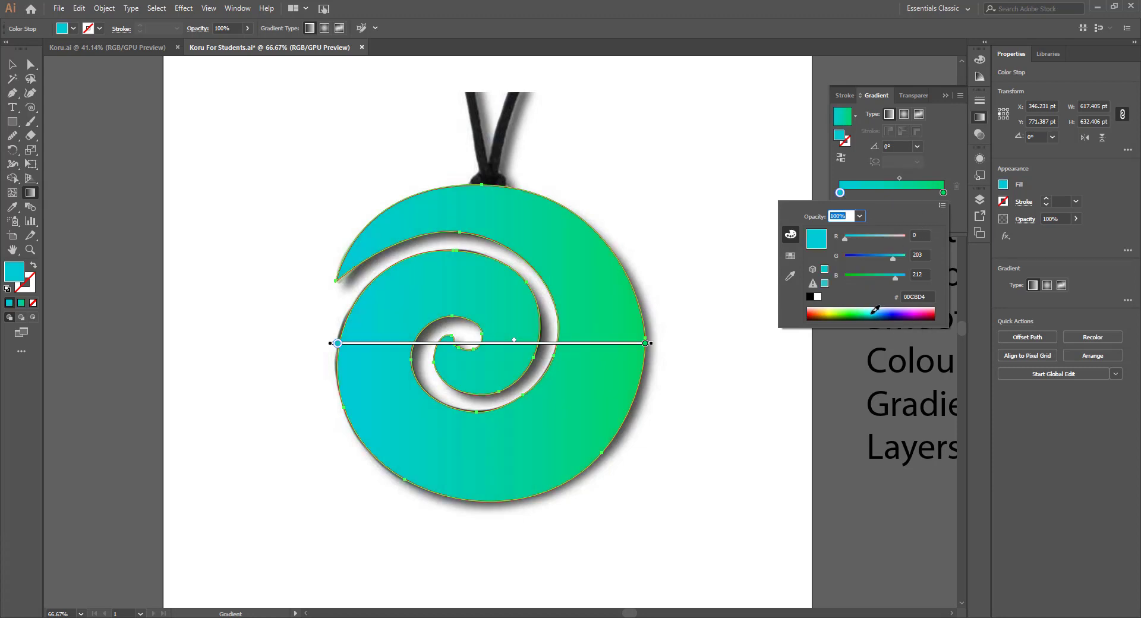
left_click(862, 310)
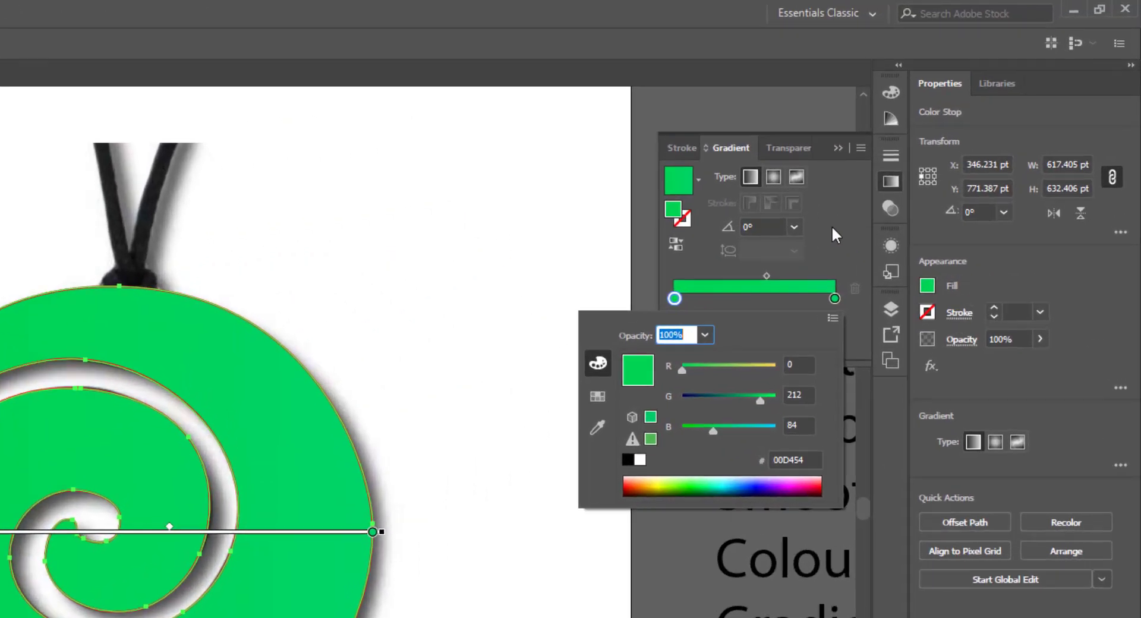
left_click(825, 242)
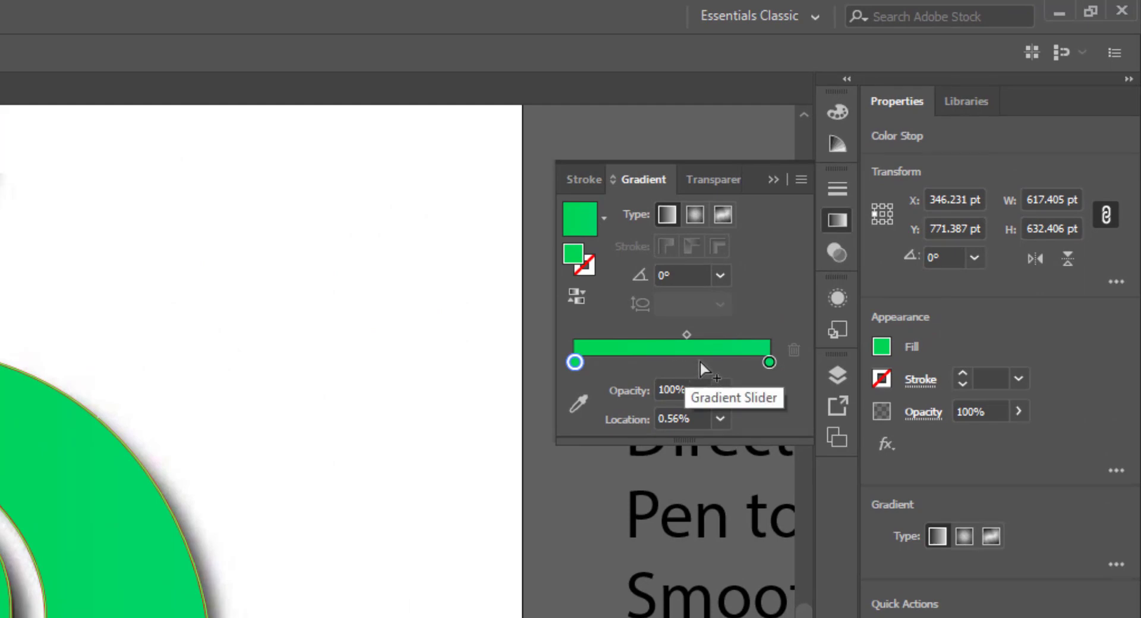
- Add a middle colour stop at 37.71% of the gradient and colour it dark navy 03002A
left_click(648, 363)
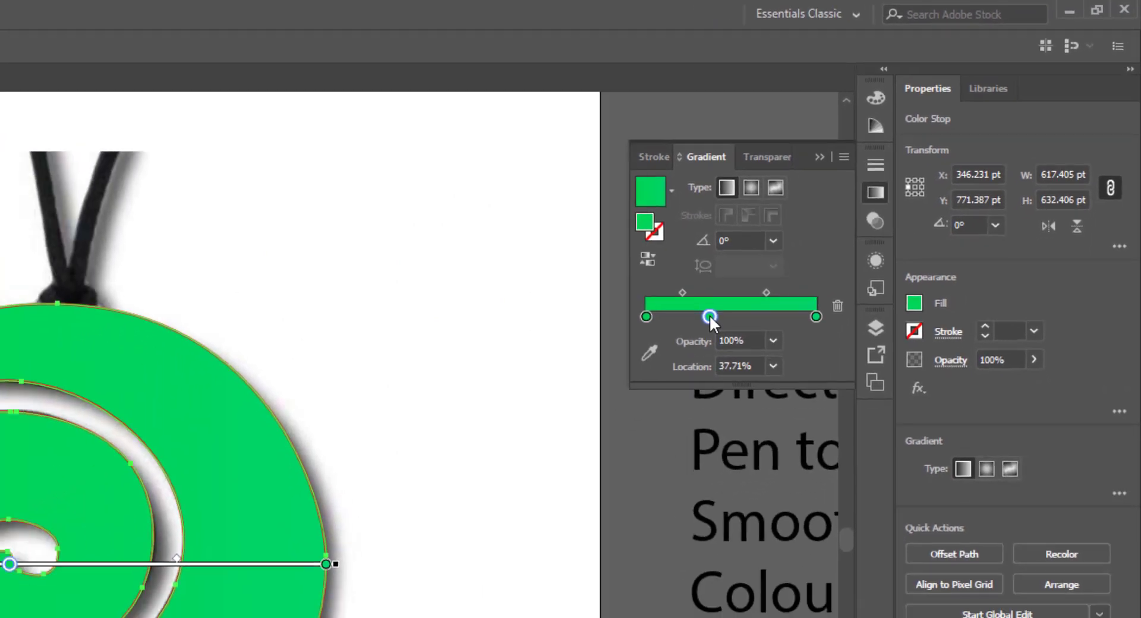
double_click(648, 362)
left_click(896, 316)
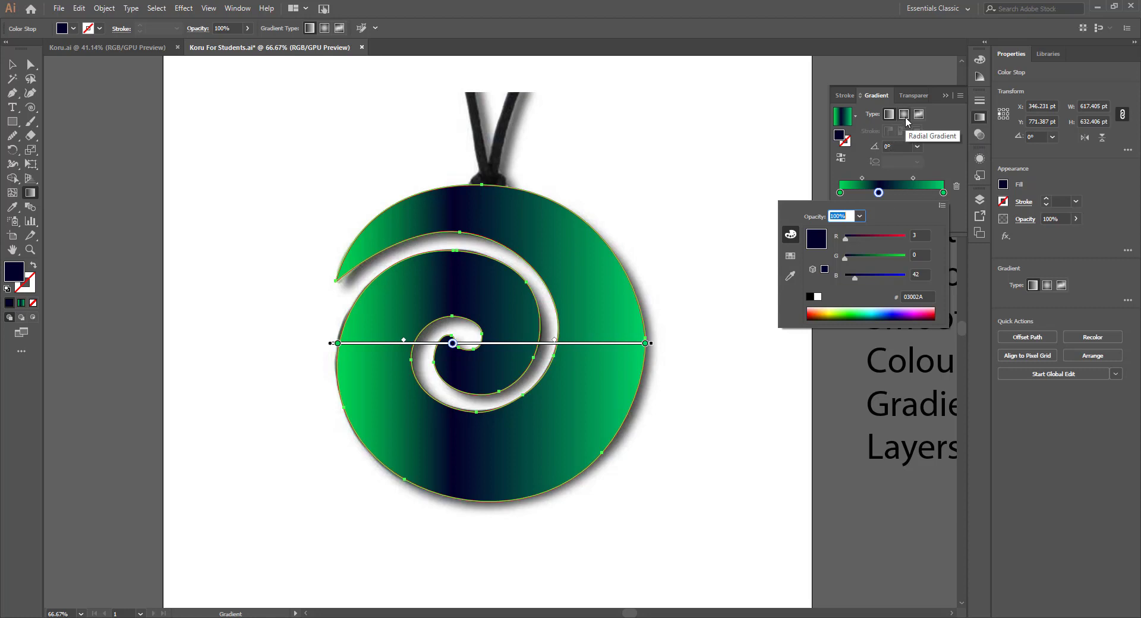
key("Escape")
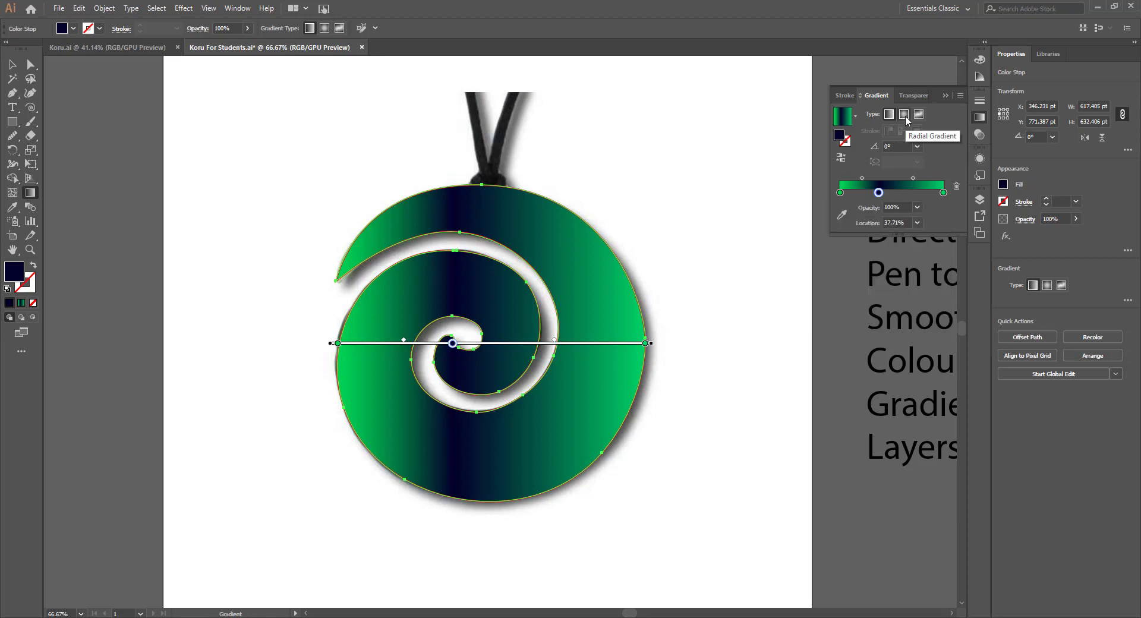
- Change the koru's gradient to radial and move its centre slightly toward the inner curl with the Gradient tool
left_click(905, 115)
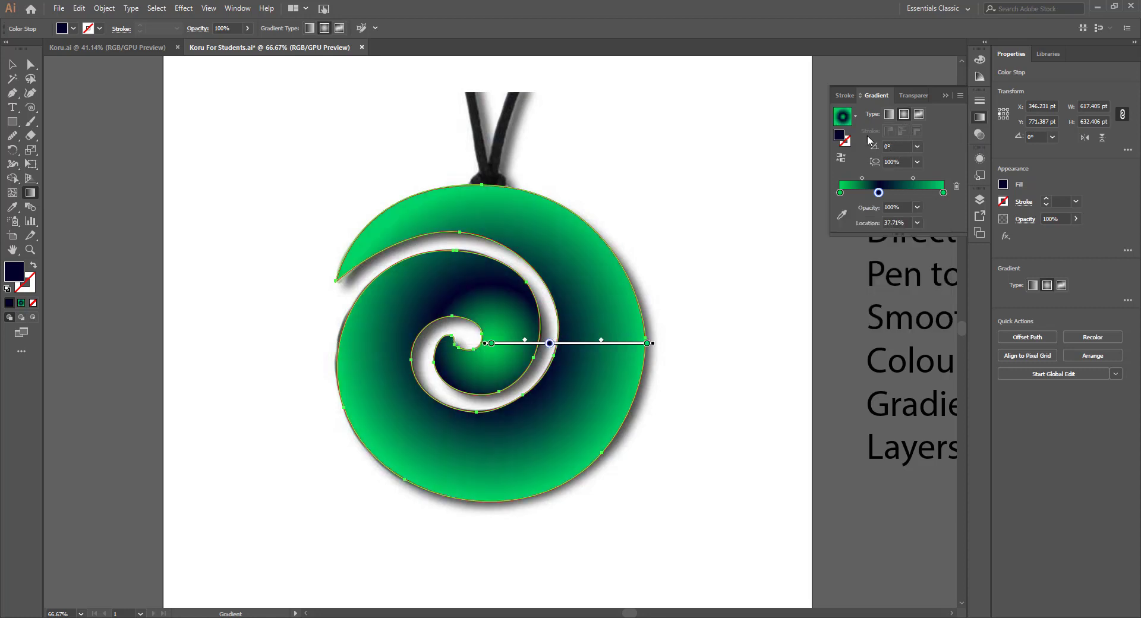
left_click(14, 64)
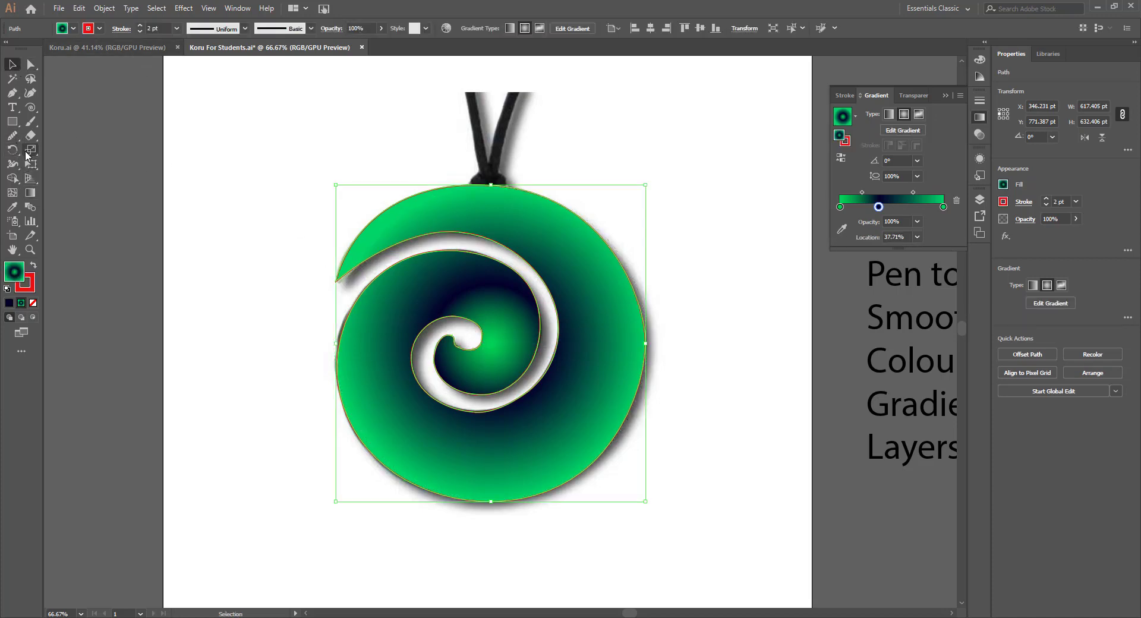
left_click(29, 193)
left_click_drag(542, 343, 533, 344)
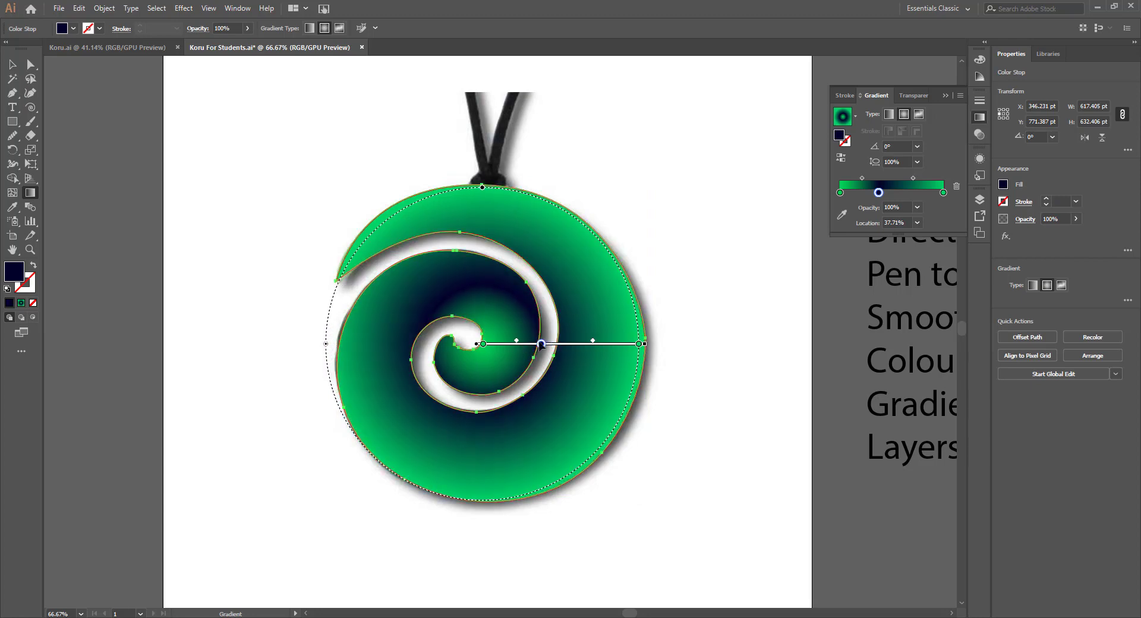
- Adjust the radial gradient's extent to match the koru's outer edge, with an aspect ratio of 98.9%
left_click(640, 345)
left_click_drag(482, 189, 482, 182)
left_click_drag(327, 347, 321, 344)
left_click_drag(482, 179, 483, 183)
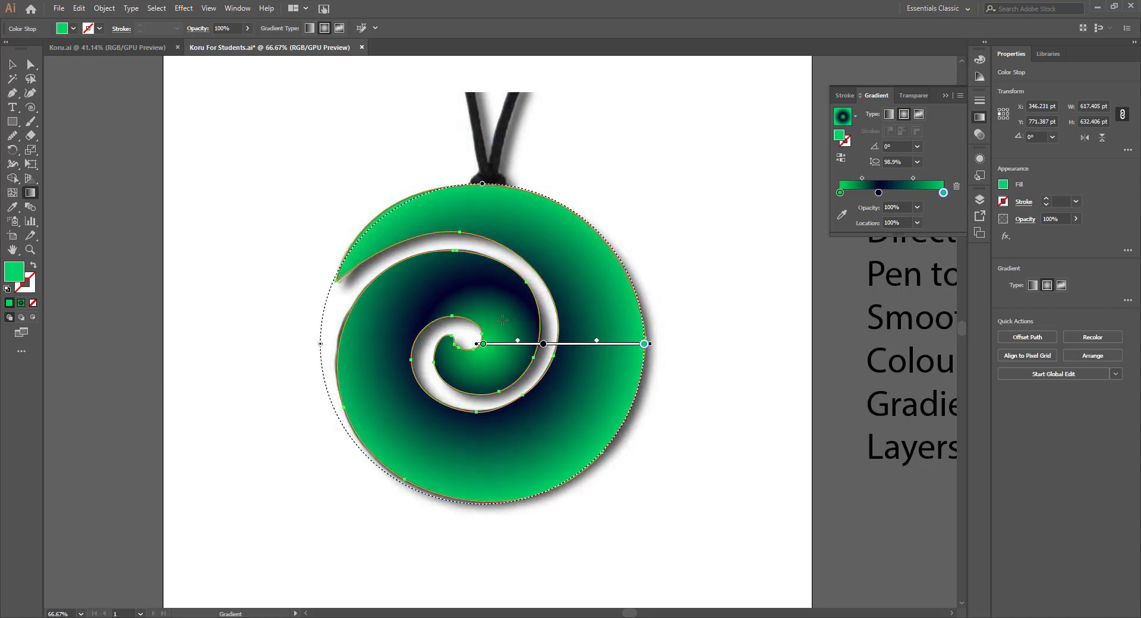
- Remove the navy middle stop from the koru's gradient and recolour the end stop dark green 006A2A
left_click_drag(878, 193, 881, 222)
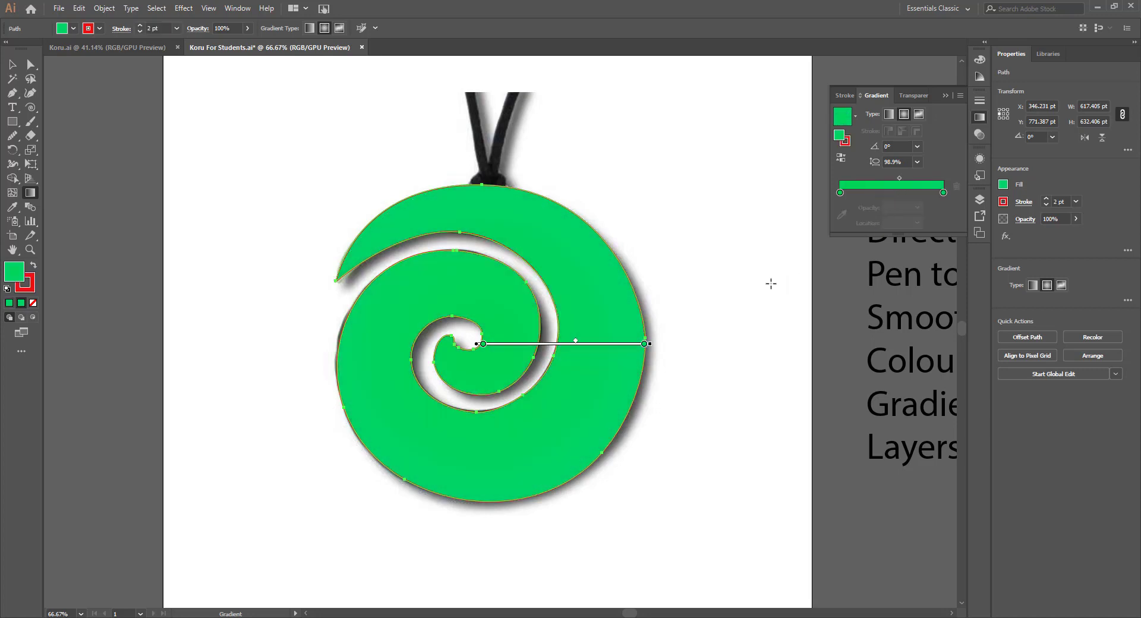
double_click(944, 193)
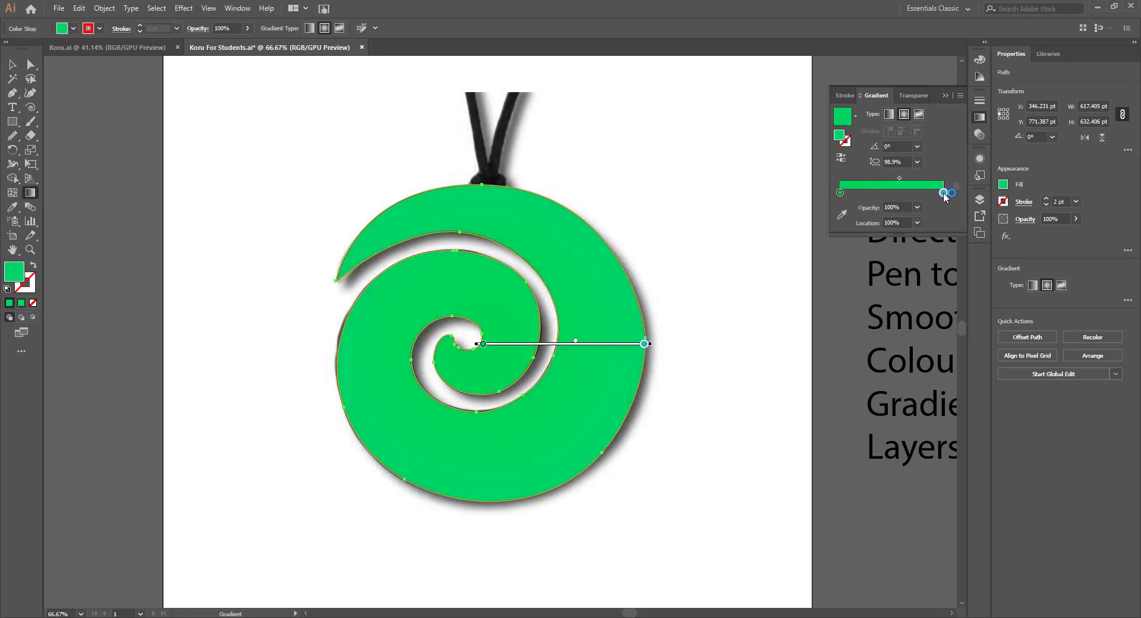
left_click_drag(861, 308, 859, 313)
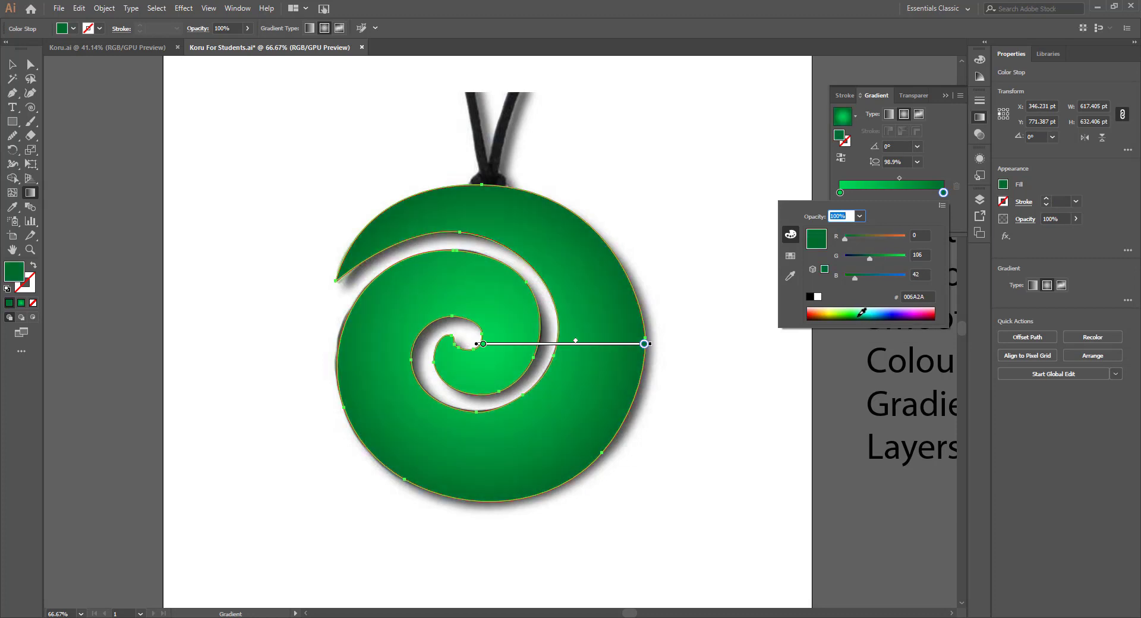
left_click(14, 65)
left_click(193, 122)
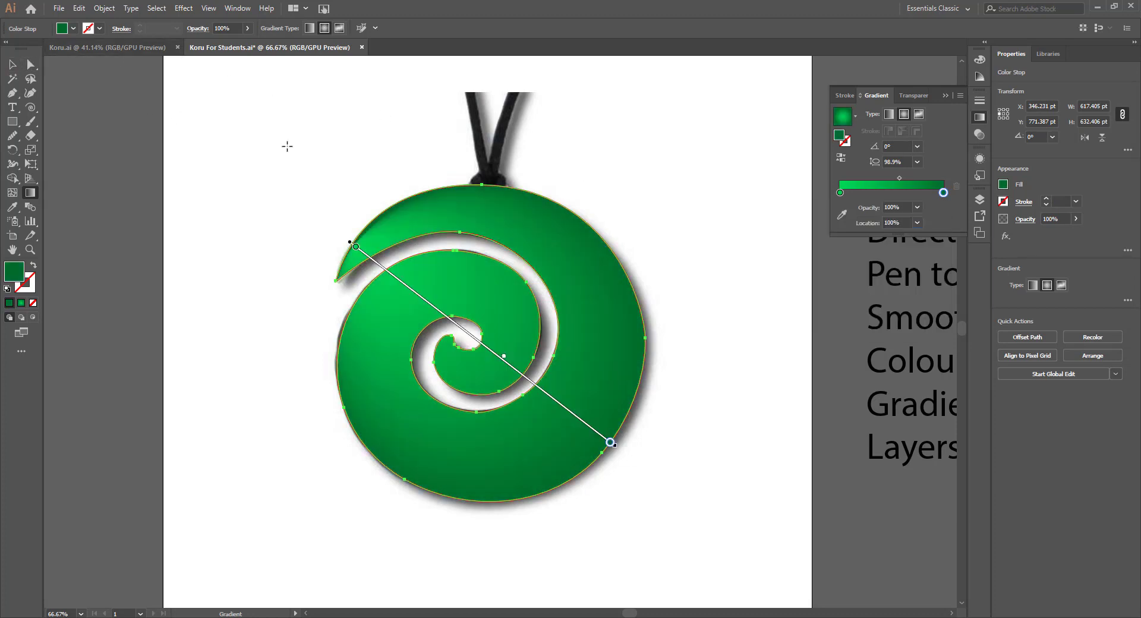
key("ctrl+z")
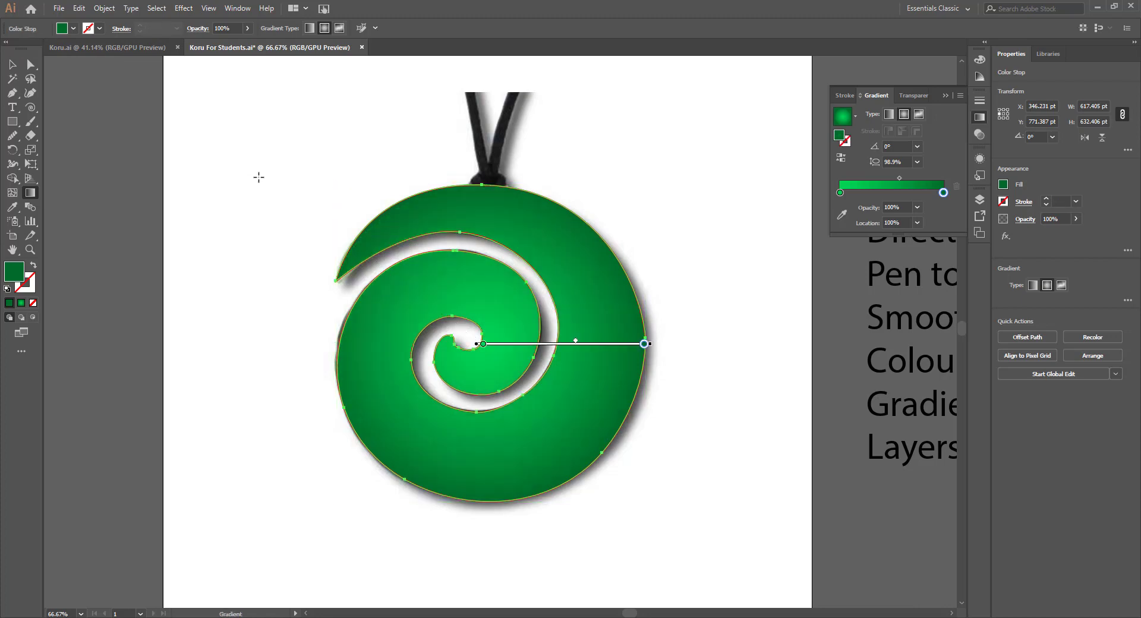
- Select the koru path with the Selection tool and set its red stroke to none
left_click(12, 64)
left_click(319, 174)
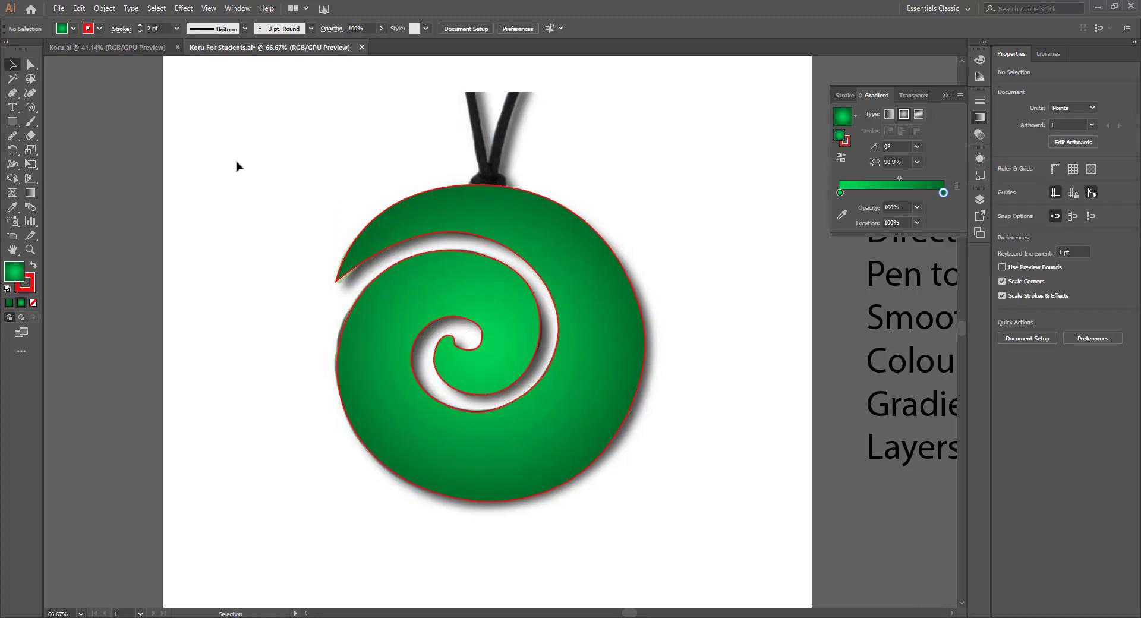
left_click(373, 226)
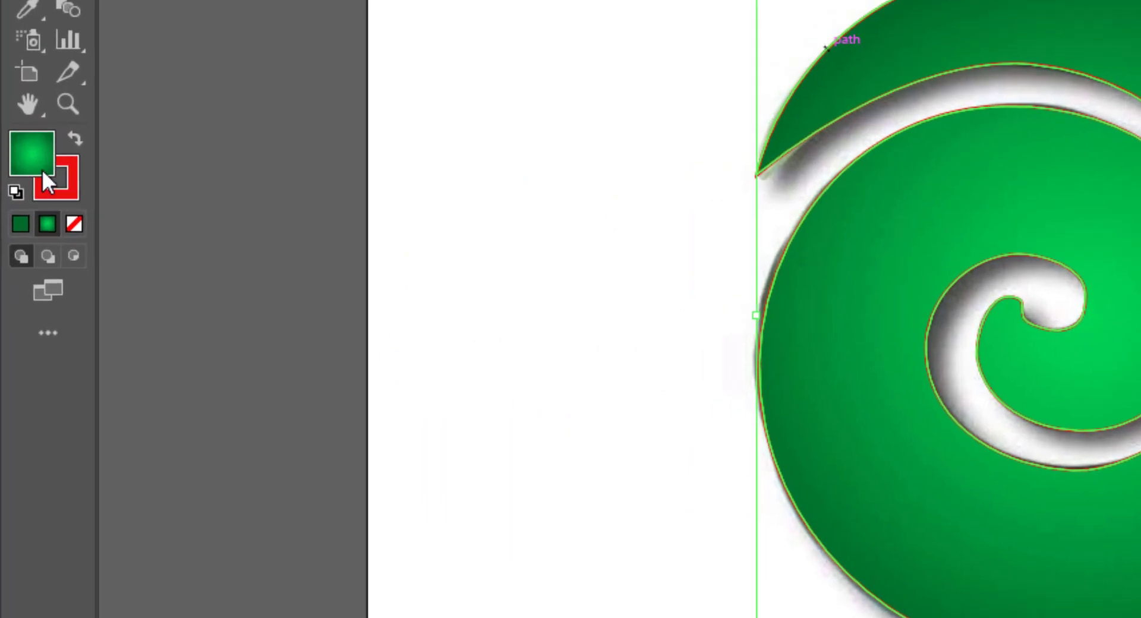
left_click(54, 185)
left_click(73, 224)
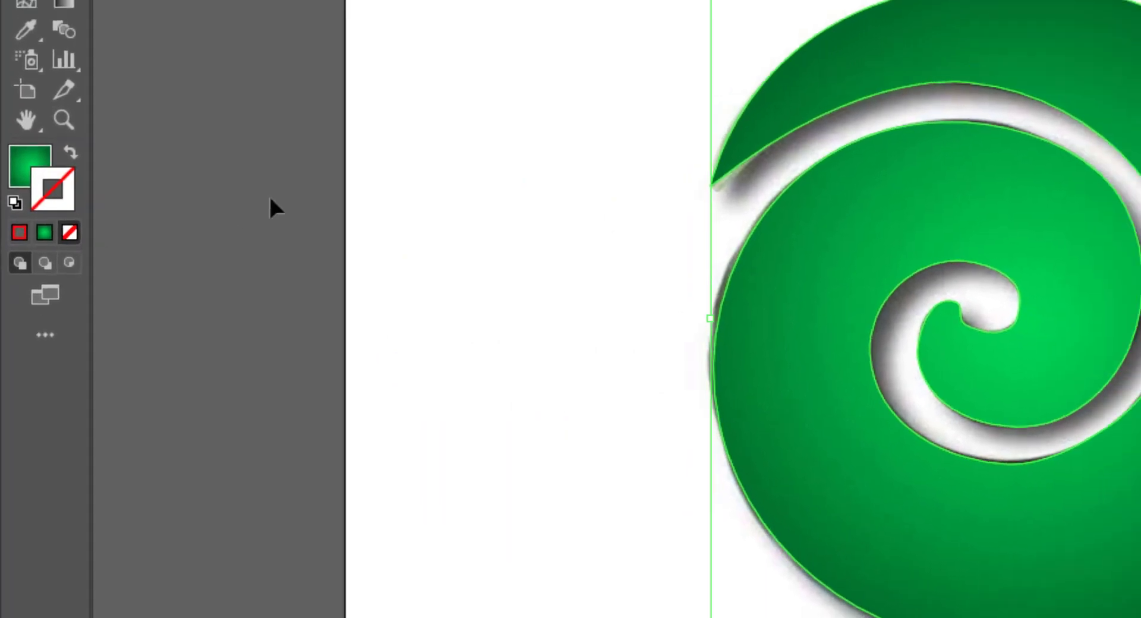